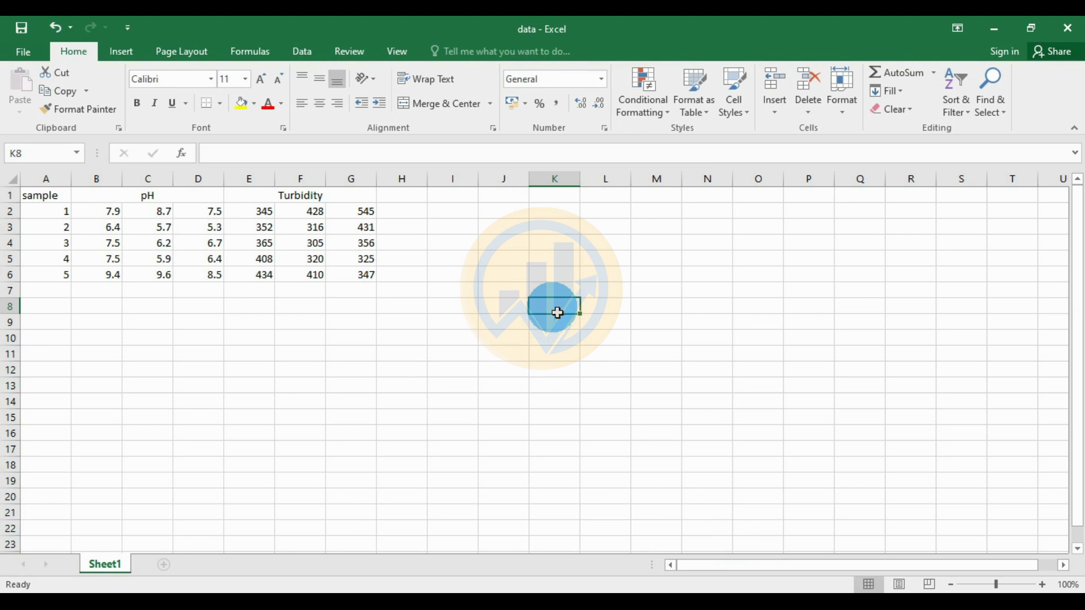
Examine the sample numbers, the pH and Turbidity headings, and the replicate values recorded beneath them in the worksheet.
left_click_drag(41, 198, 298, 289)
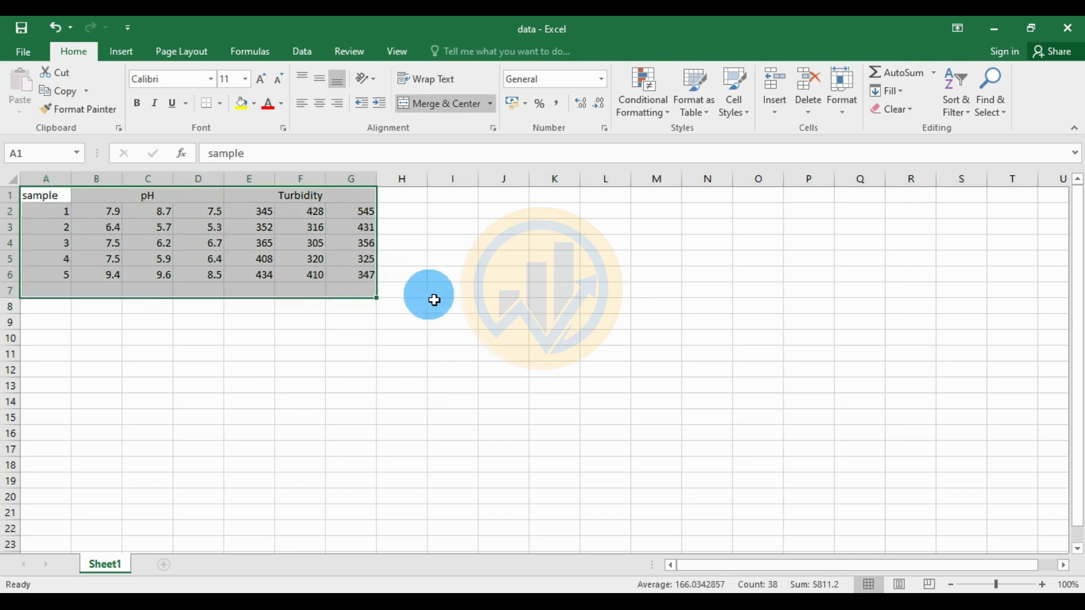
left_click(54, 199)
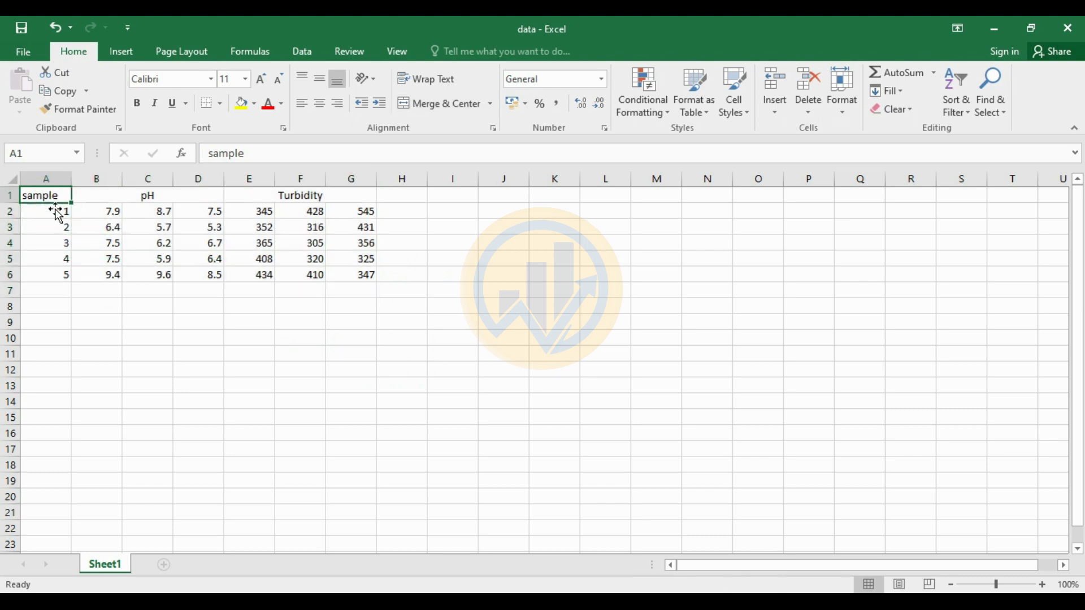
left_click_drag(54, 213, 63, 292)
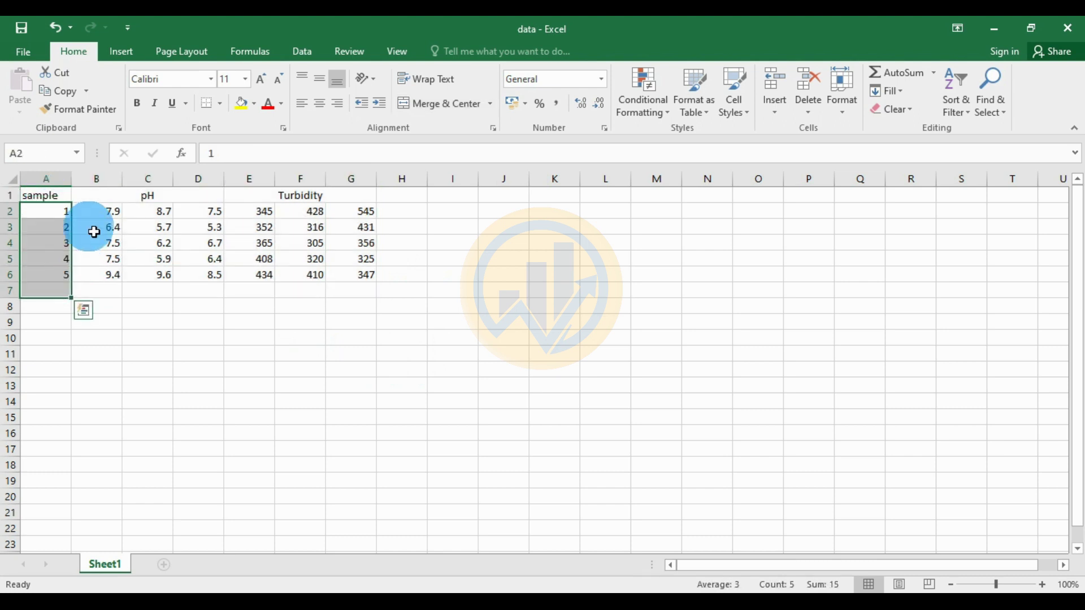
left_click_drag(110, 196, 198, 196)
key("alt+h")
key("m")
key("c")
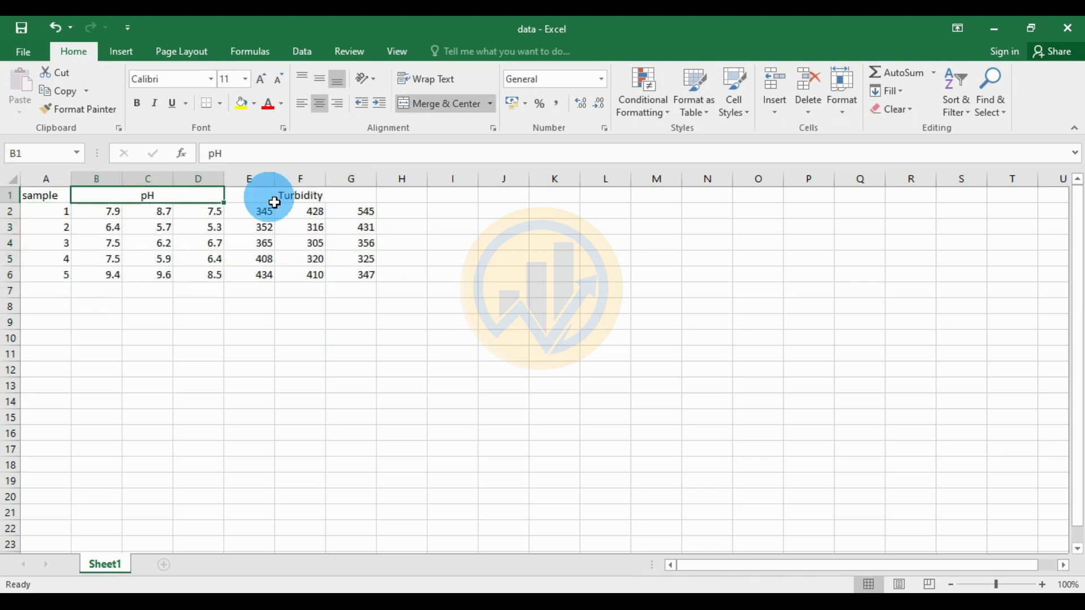
left_click(302, 202)
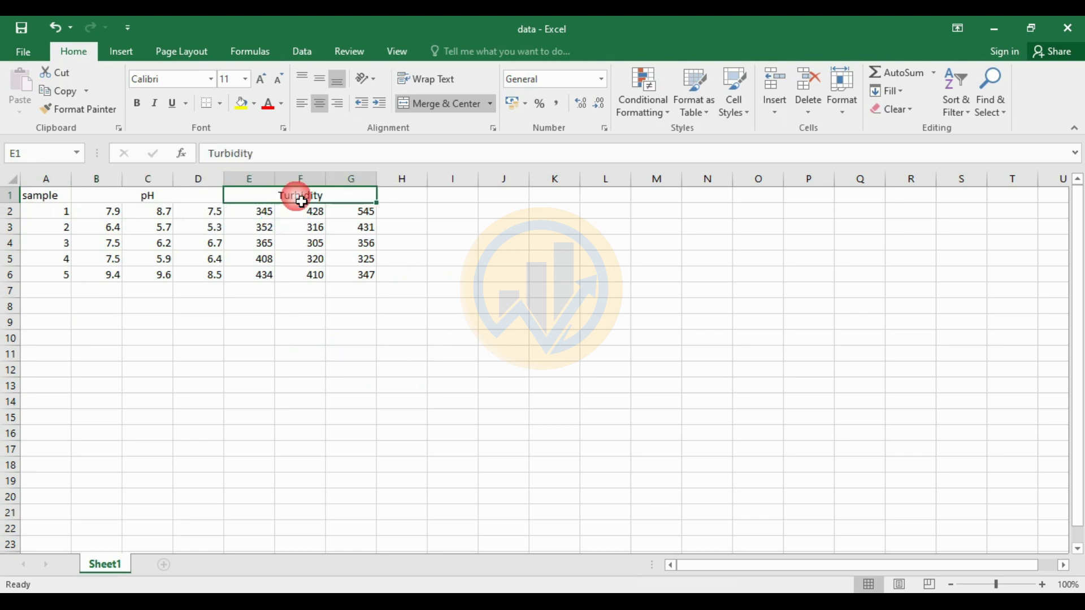
left_click_drag(107, 215, 198, 275)
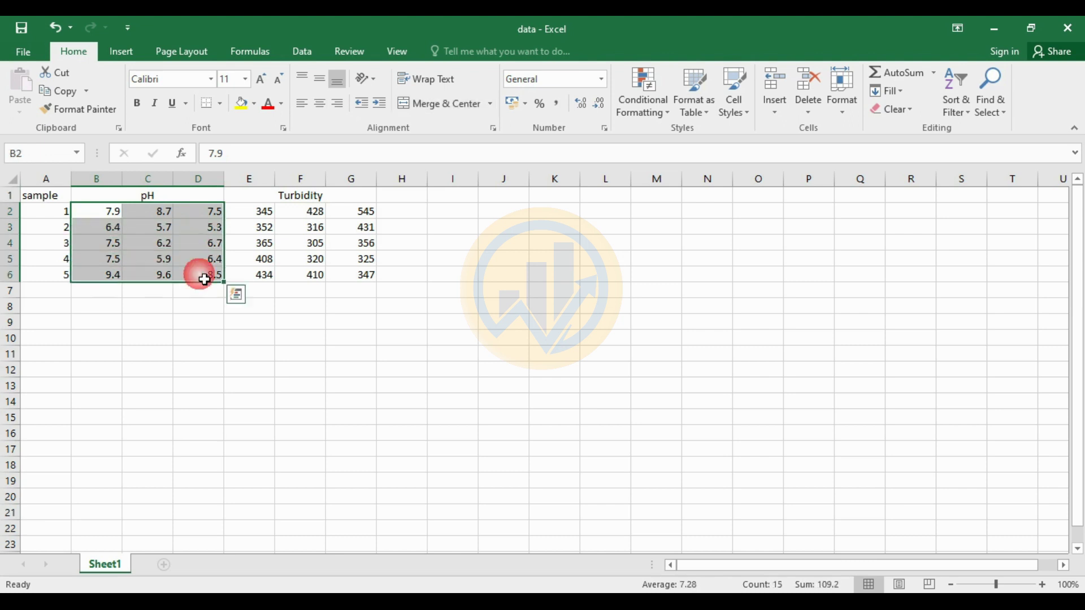
Copy the full data range A1:G6, including the sample, pH and Turbidity headings.
left_click_drag(49, 197, 337, 277)
right_click(349, 276)
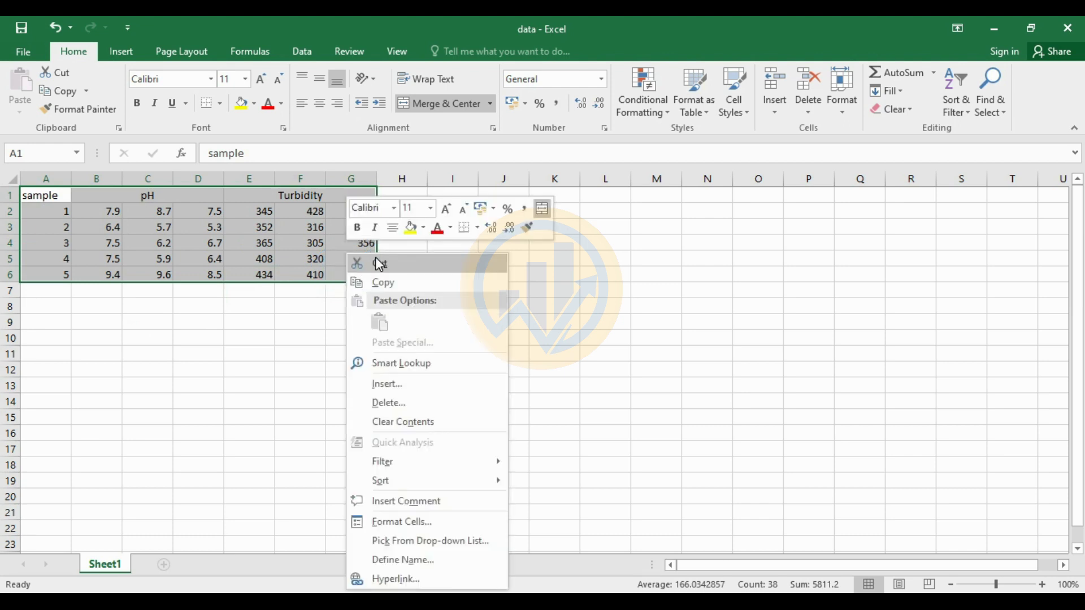
left_click(392, 283)
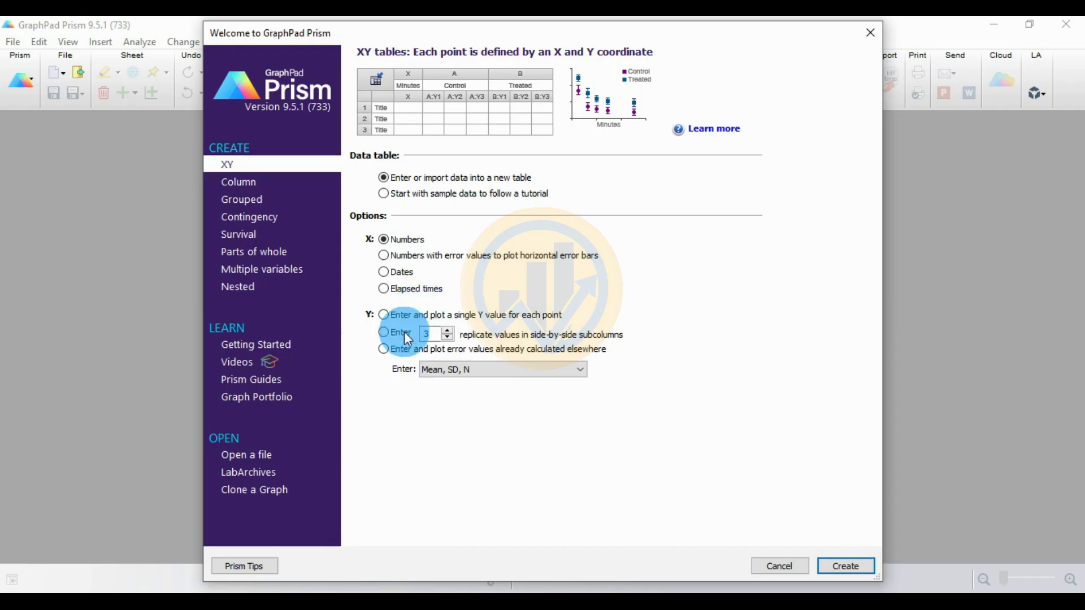
In GraphPad Prism, create a new XY data table with numeric X and 3 replicate Y values in side-by-side subcolumns.
left_click(236, 165)
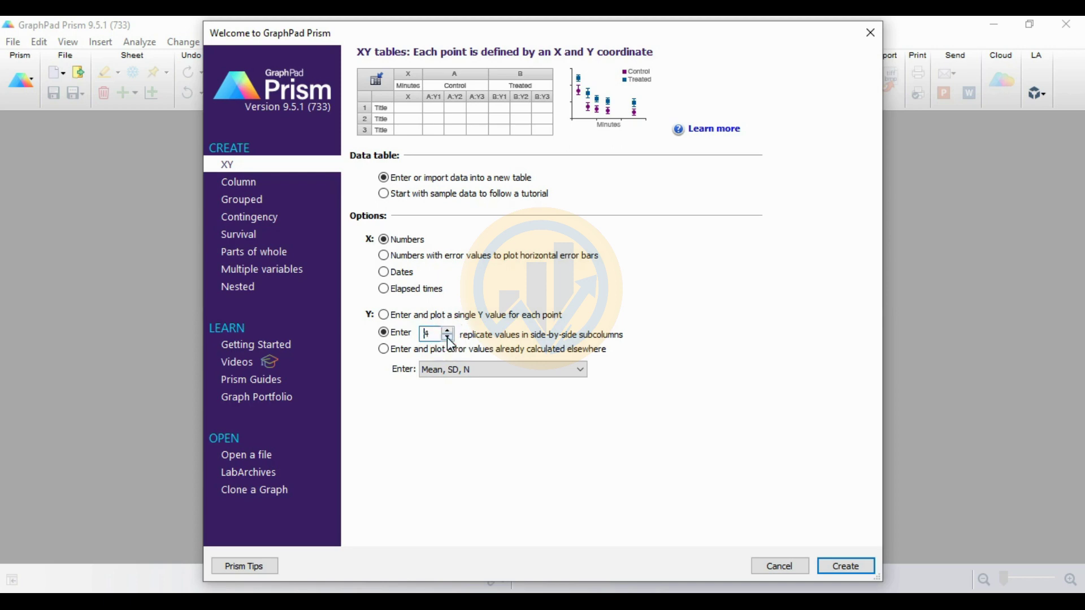
left_click(448, 339)
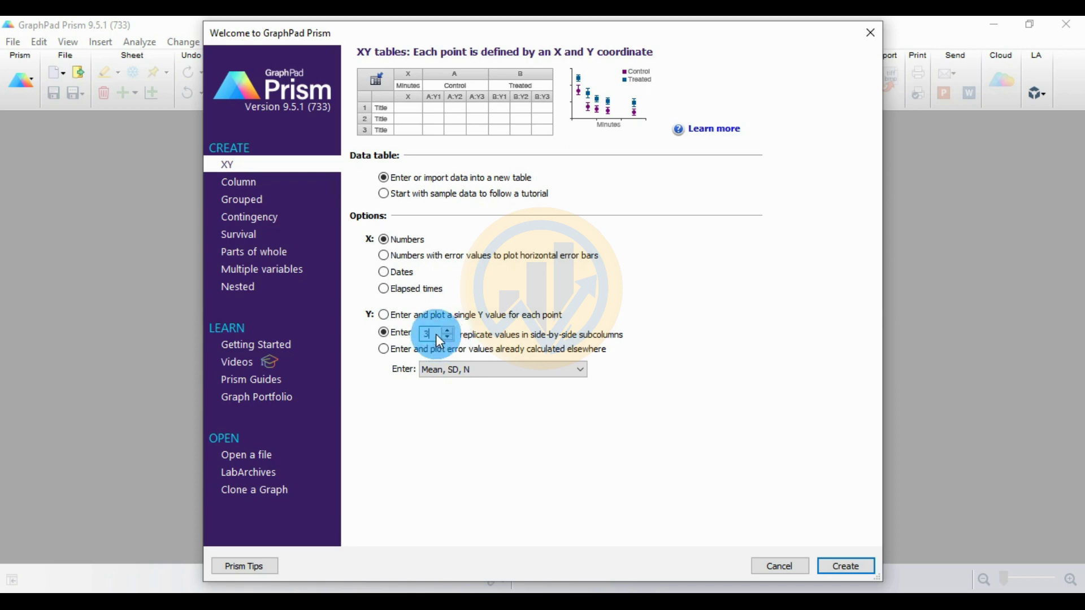
left_click(846, 565)
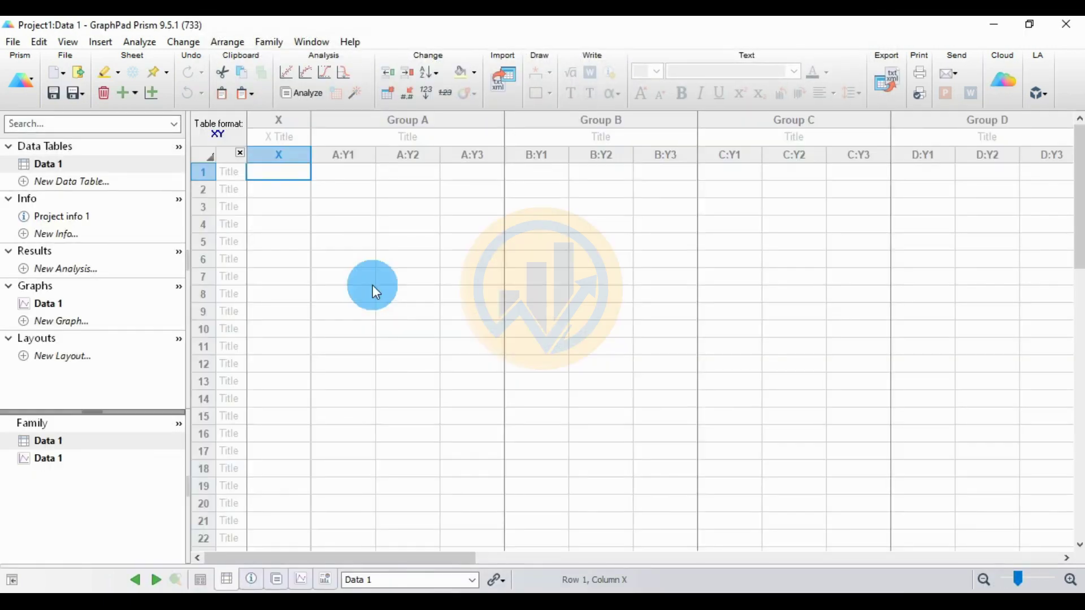
Paste the copied sample, pH and Turbidity data into the table, starting at the X column's title cell.
left_click(286, 135)
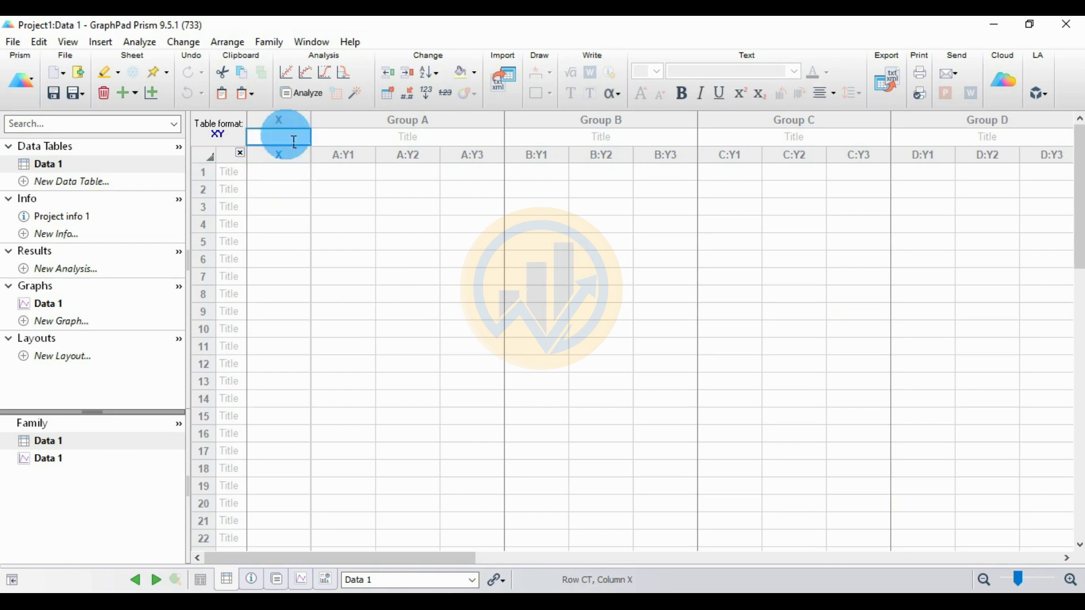
right_click(286, 135)
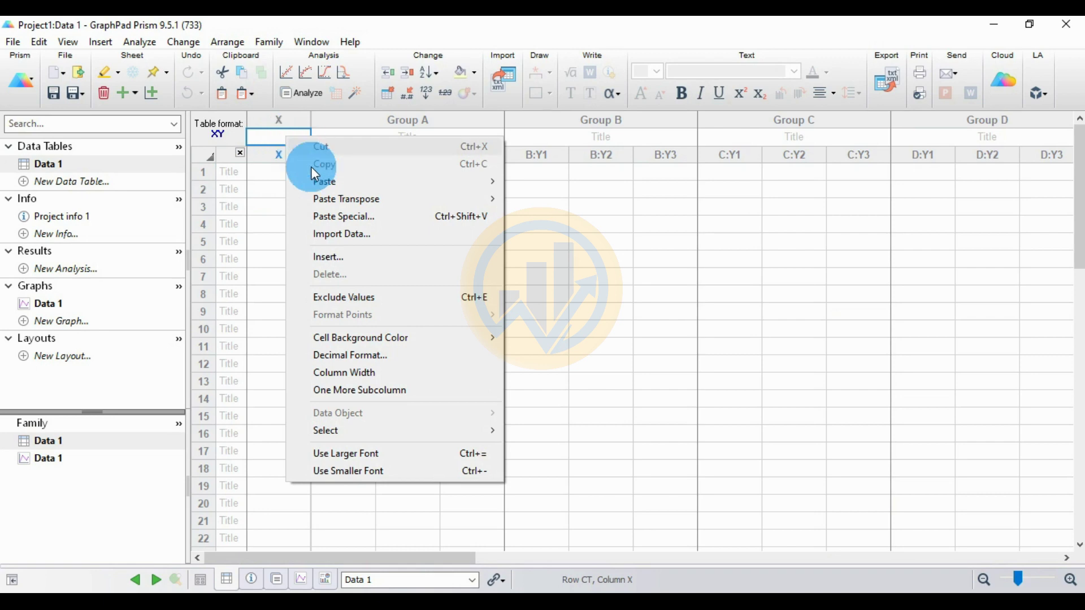
mouse_move(326, 190)
left_click(533, 184)
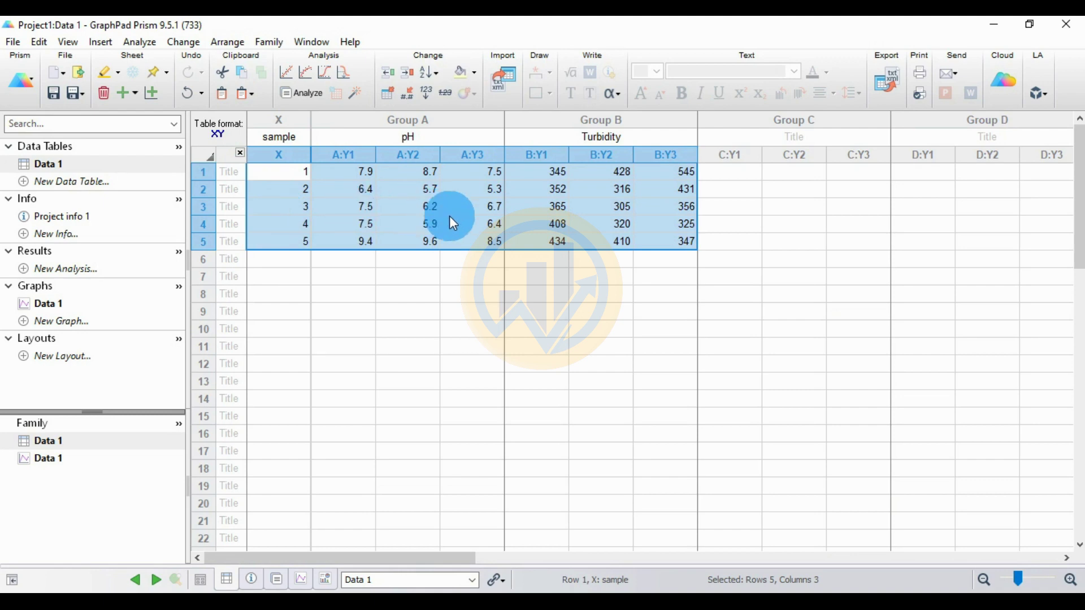
Create a new Grouped graph from Data 1 using summary-data interleaved bars plotted as Mean with SD.
left_click(150, 96)
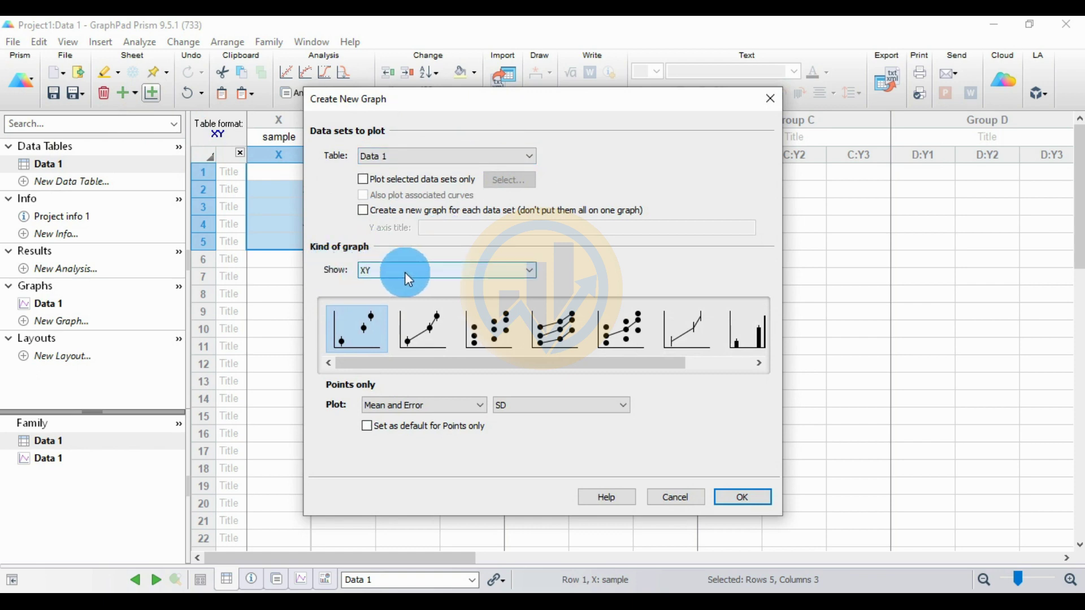
left_click(426, 277)
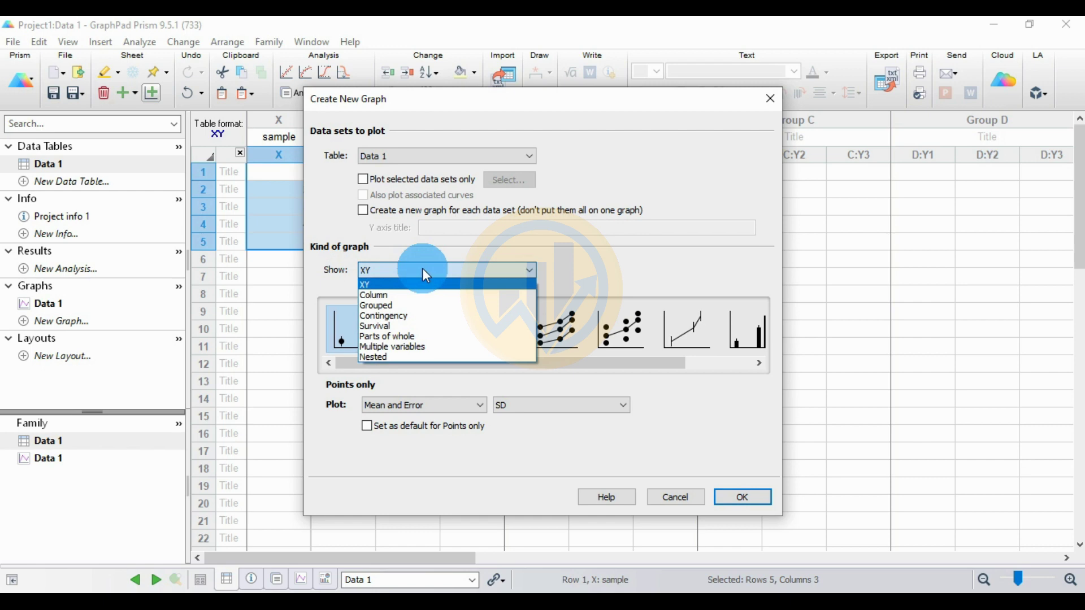
left_click(400, 309)
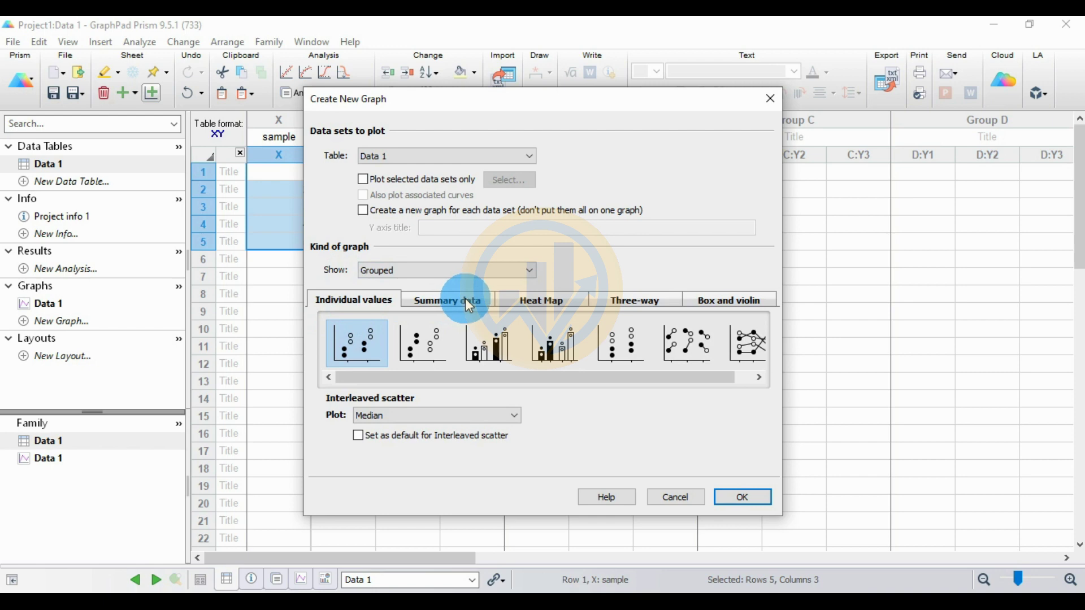
left_click(439, 301)
left_click(351, 349)
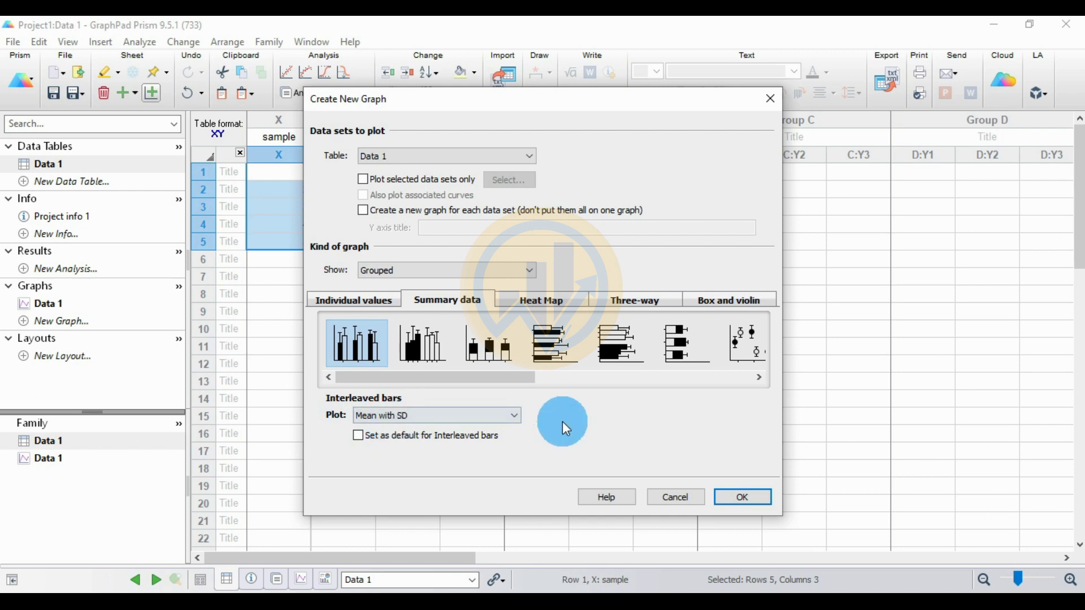
left_click(758, 500)
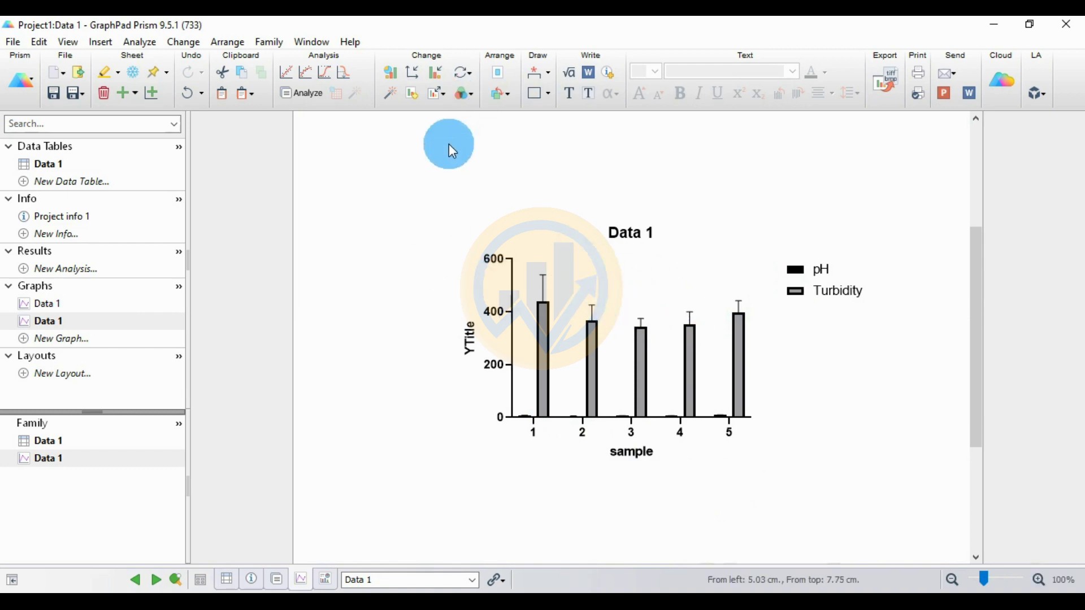
Enlarge the bar graph on the page by two size increments.
left_click(444, 94)
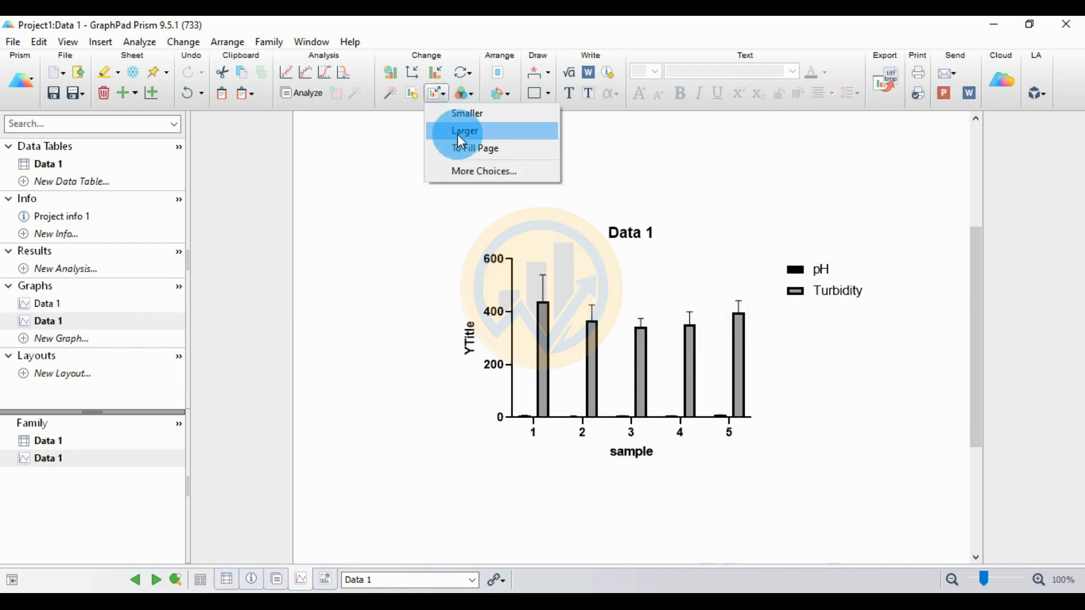
left_click(458, 135)
left_click(439, 92)
left_click(448, 134)
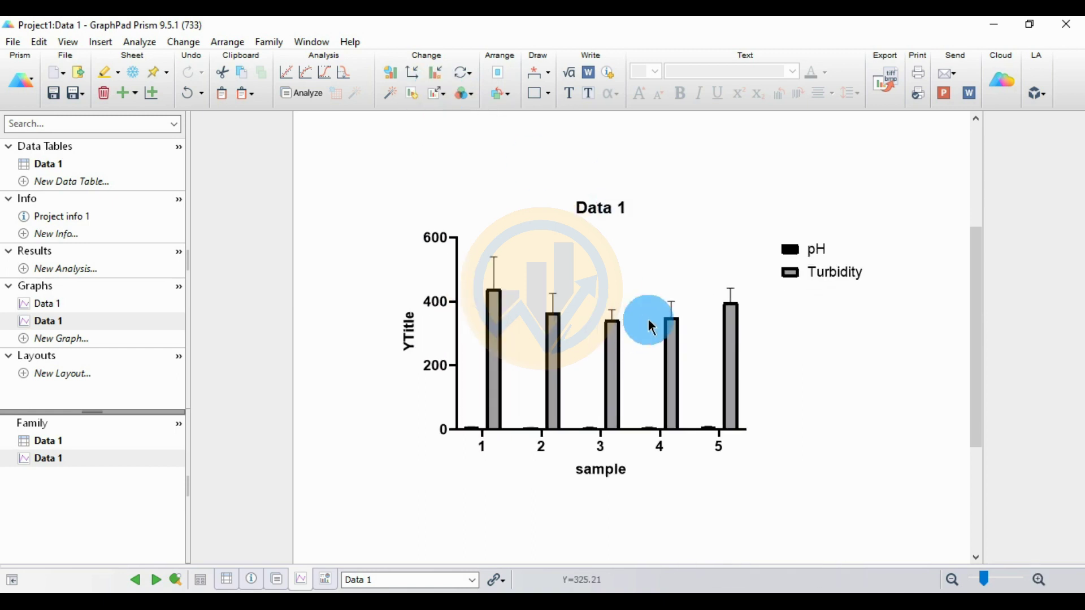
Plot the Turbidity data set on the right Y axis through the graph's formatting and apply the change.
right_click(731, 342)
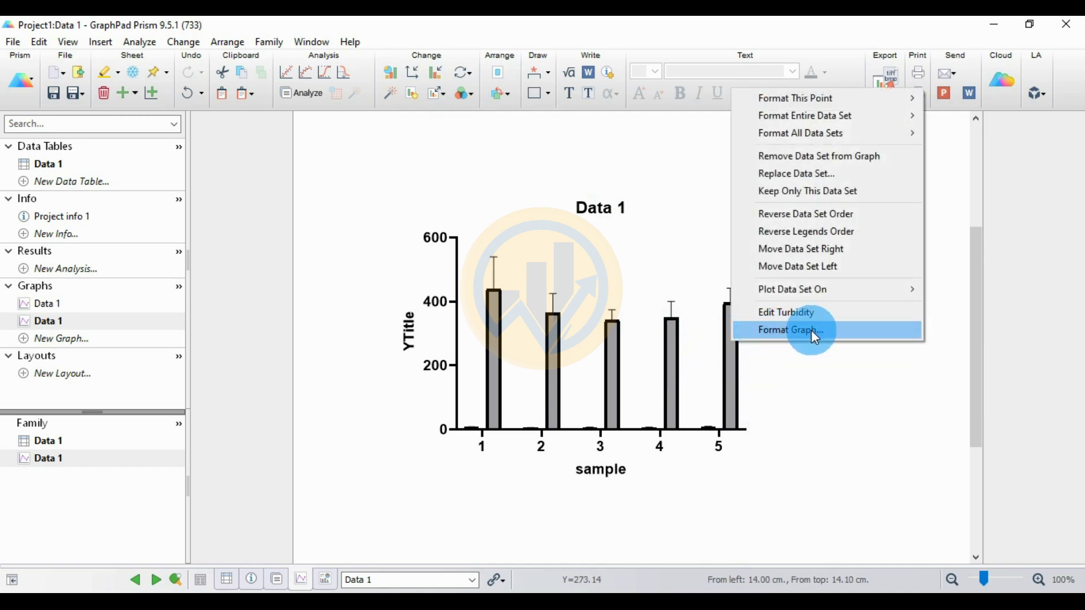
left_click(801, 332)
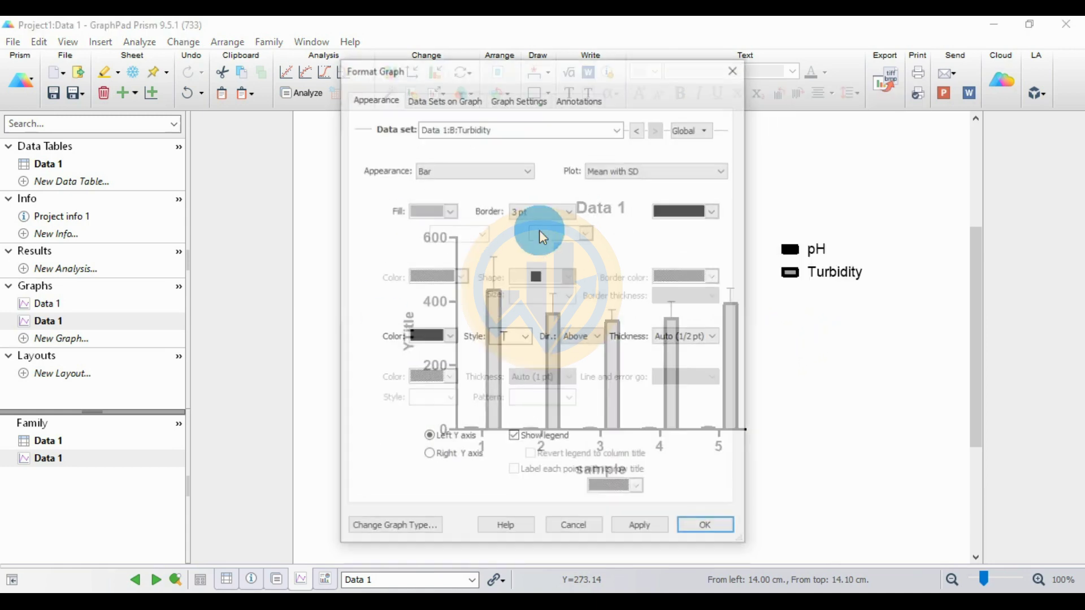
left_click_drag(473, 69, 166, 87)
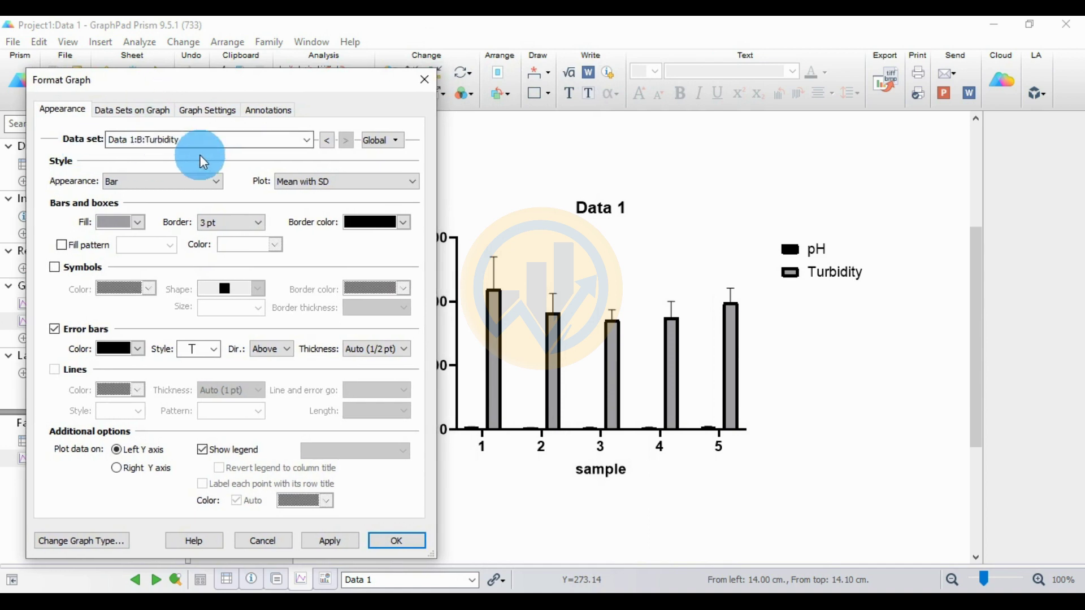
left_click(307, 140)
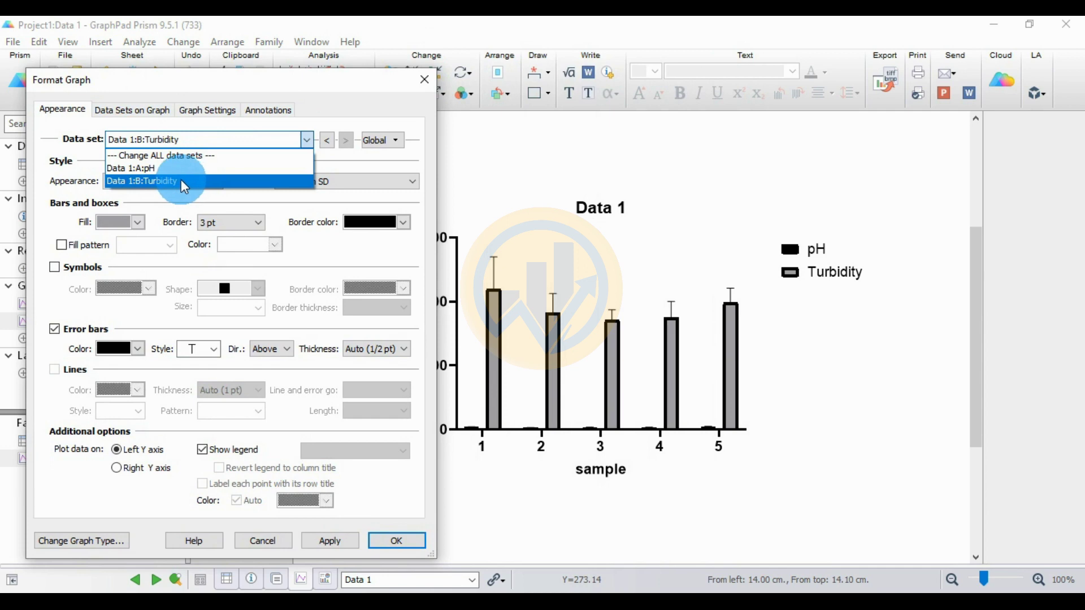
left_click(175, 178)
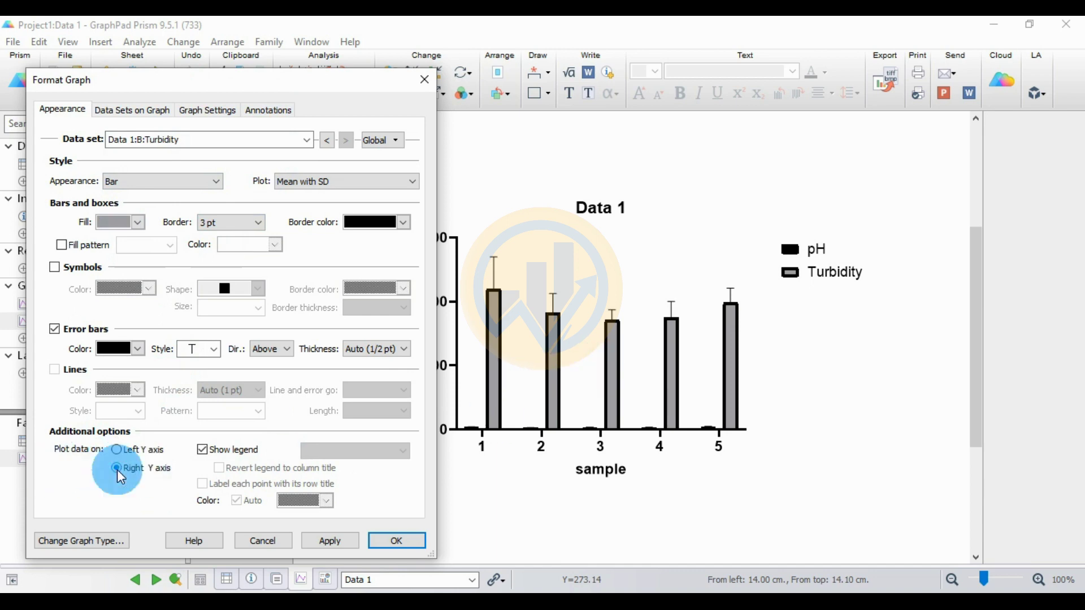
left_click(332, 541)
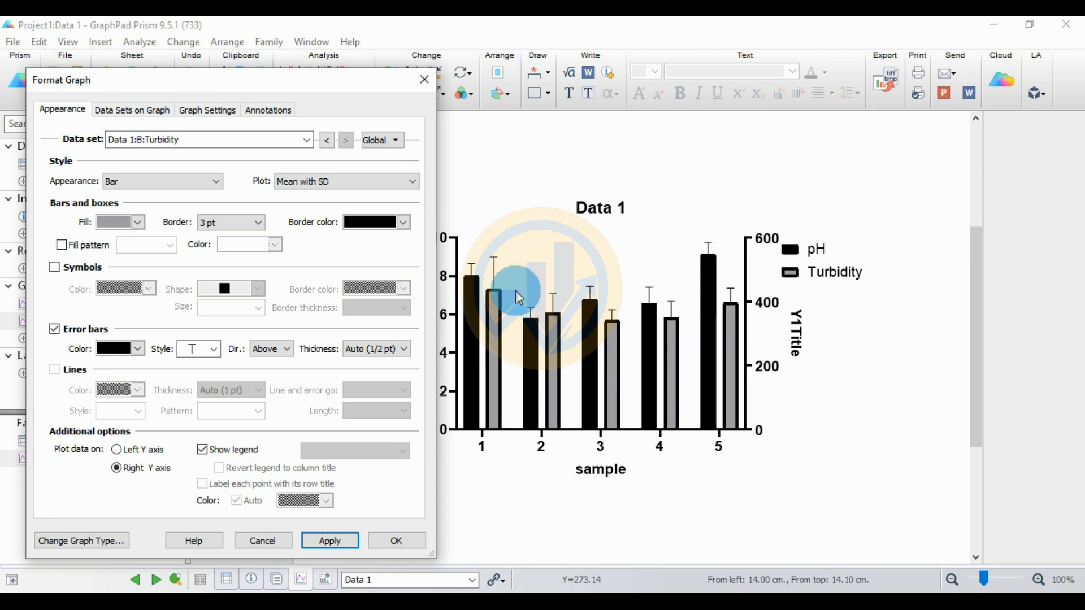
Give the Turbidity bars an orange fill and a 1 pt border, and apply the formatting.
left_click_drag(357, 83, 308, 88)
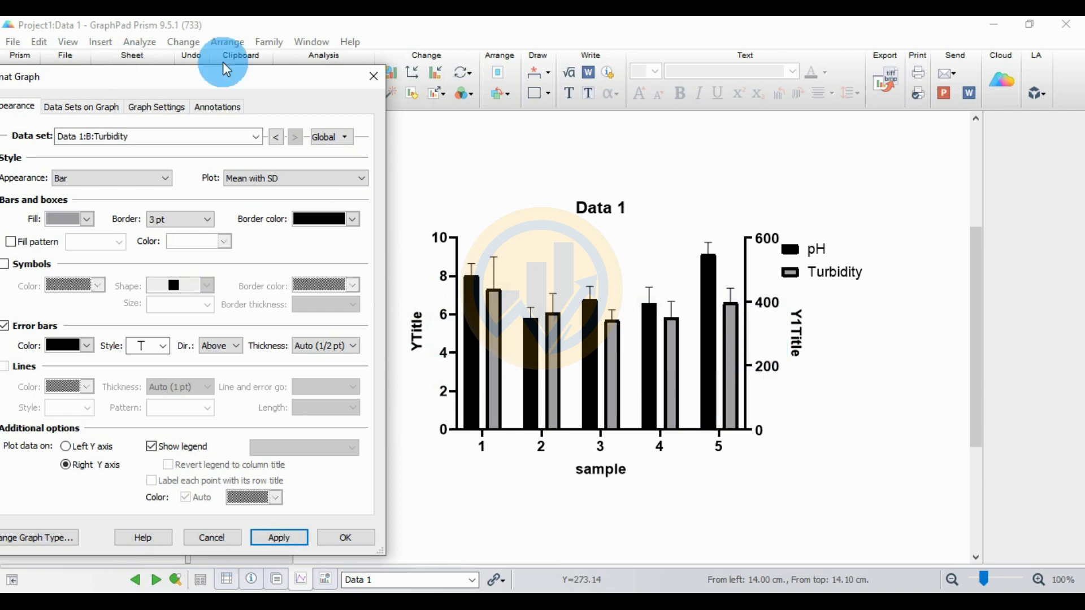
left_click_drag(213, 80, 287, 77)
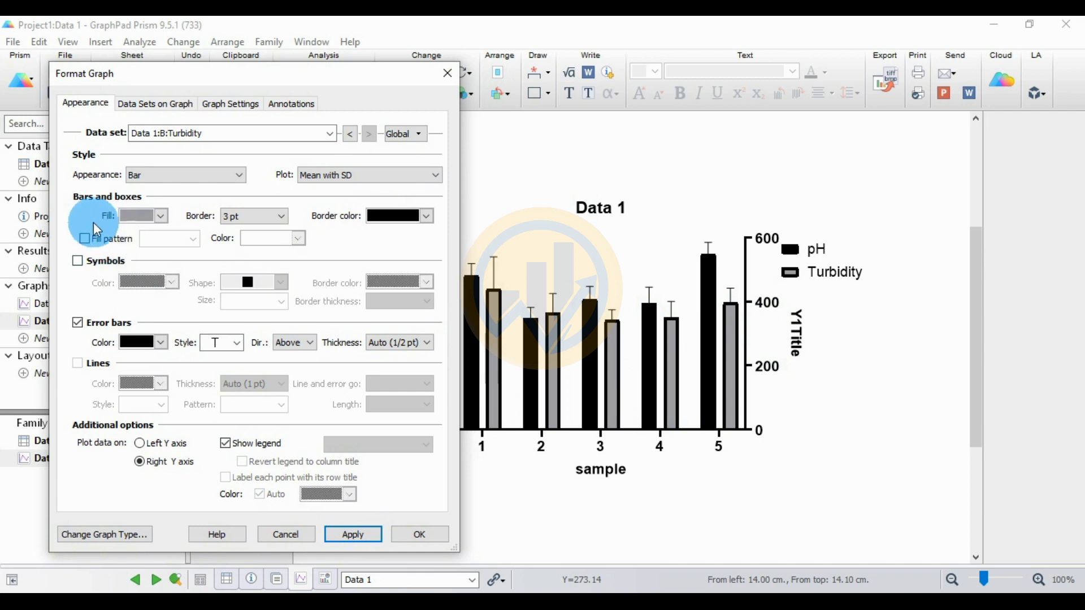
left_click(163, 217)
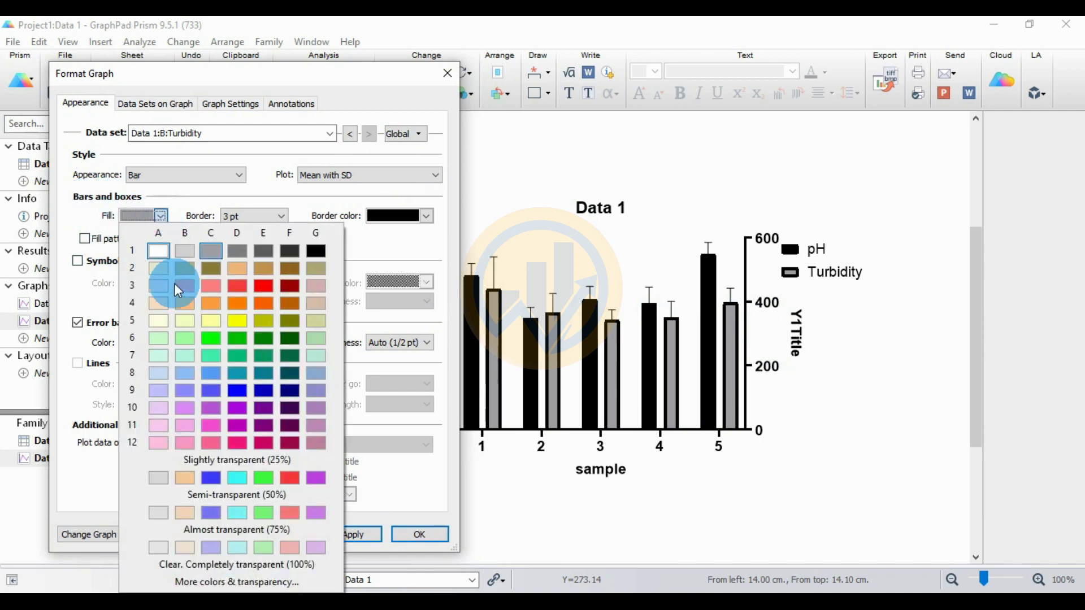
left_click(256, 303)
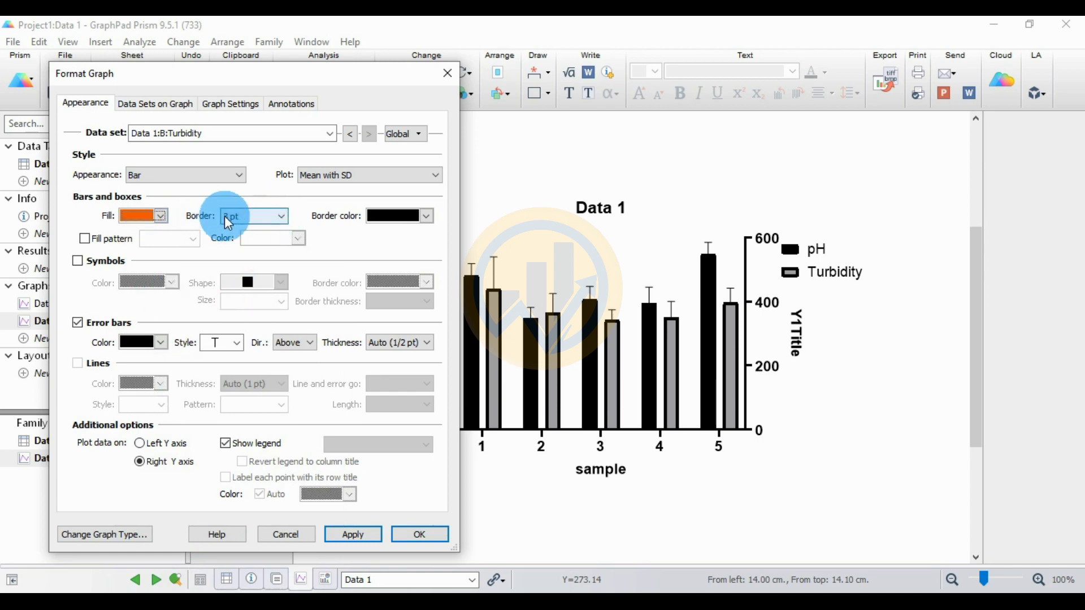
left_click(276, 222)
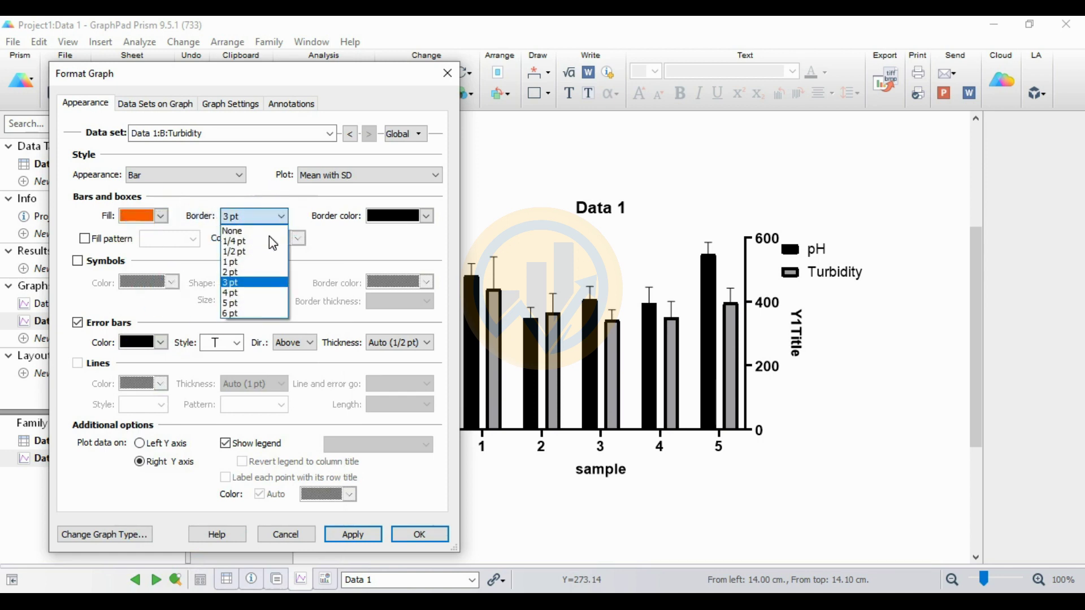
left_click(248, 258)
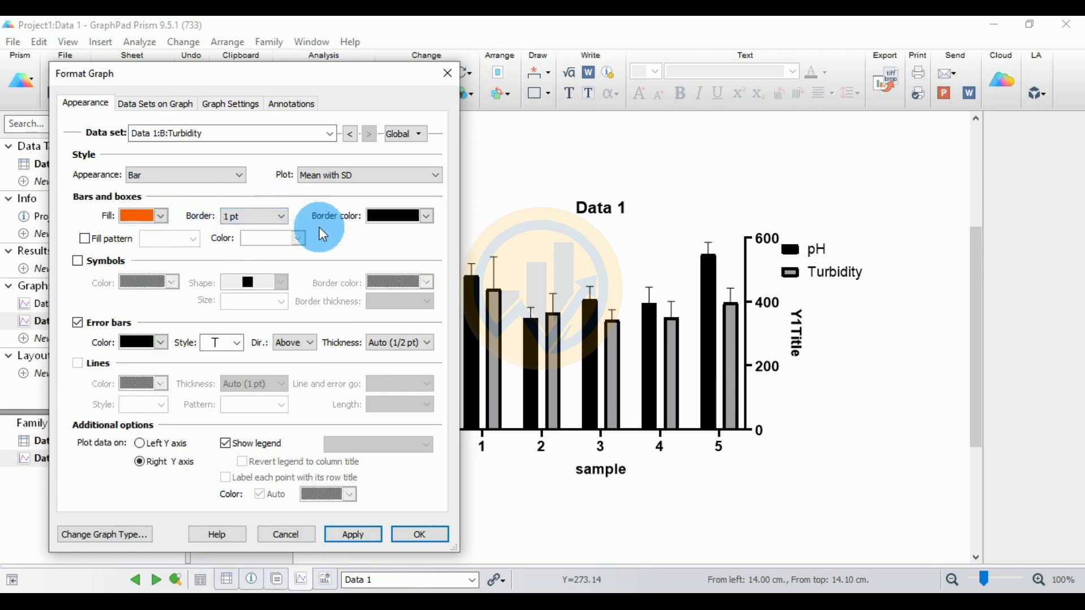
left_click(353, 535)
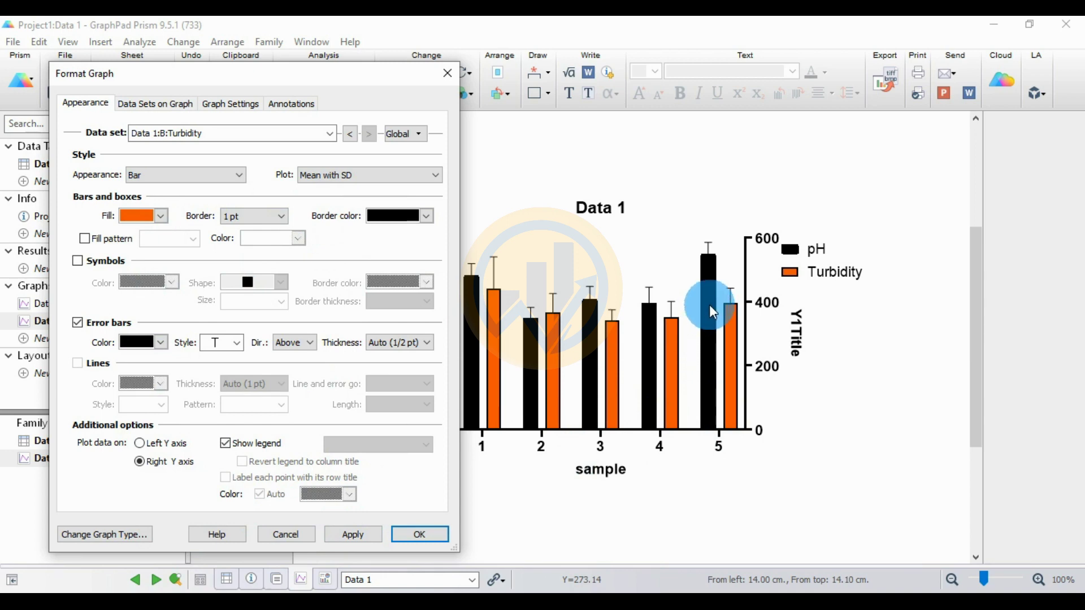
Give the pH bars a dark green fill and a 1 pt border, and apply the formatting.
left_click(350, 134)
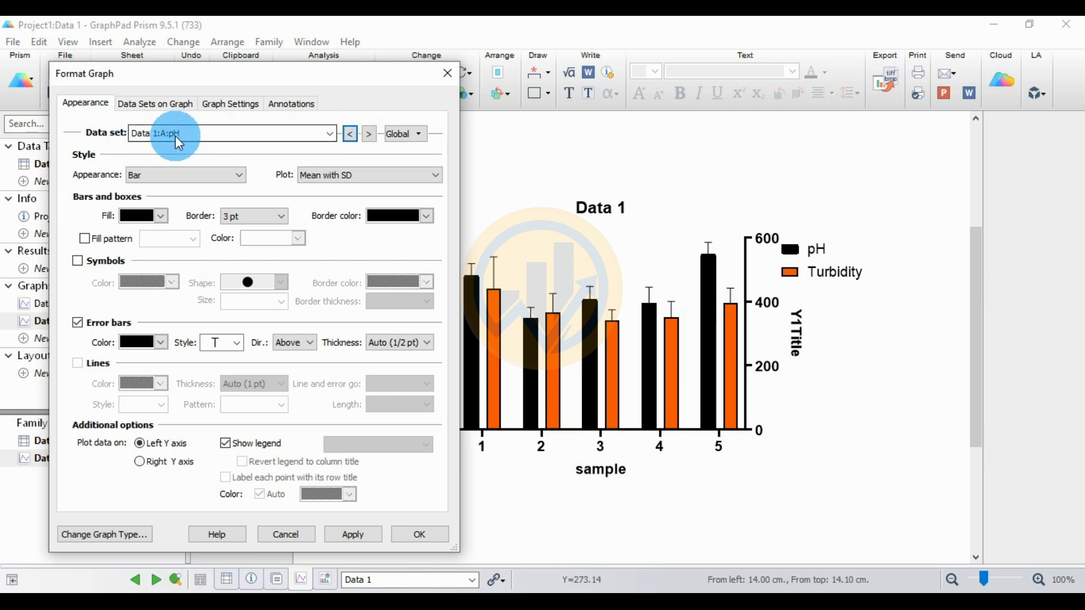
left_click(141, 217)
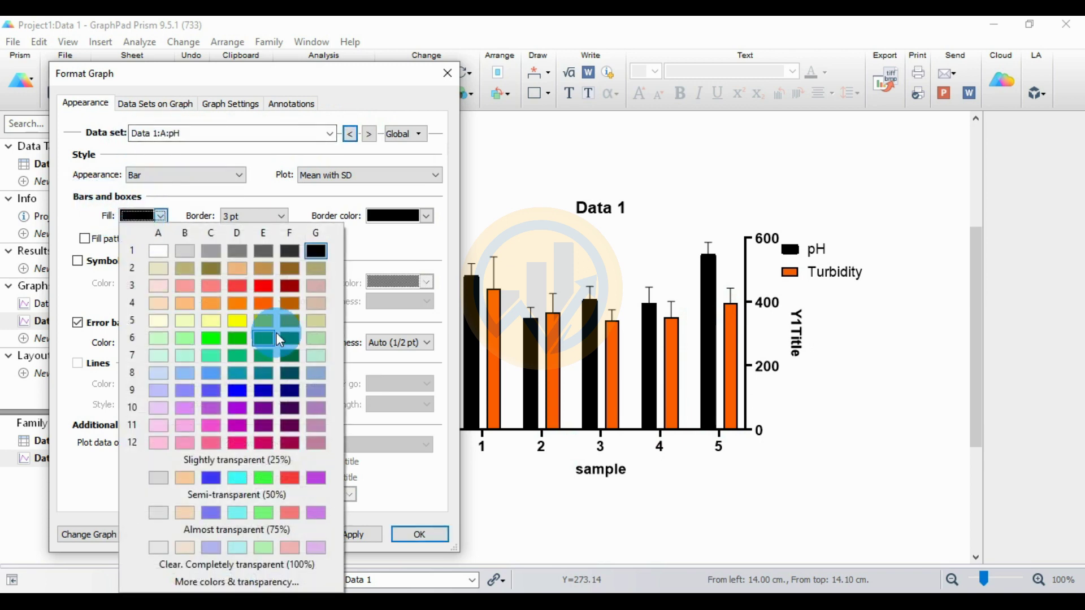
left_click(291, 337)
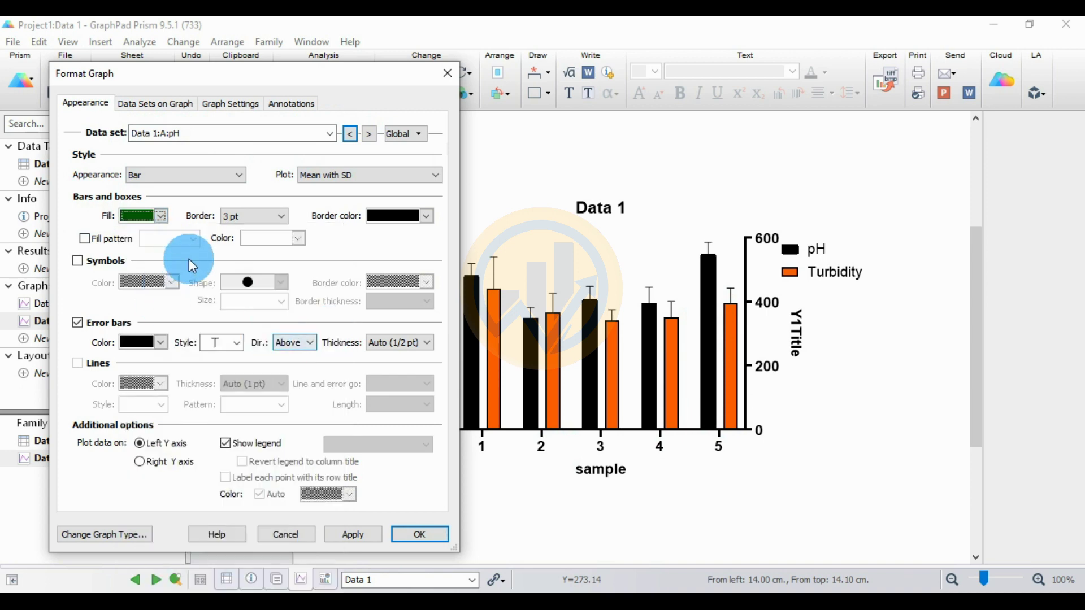
left_click(282, 216)
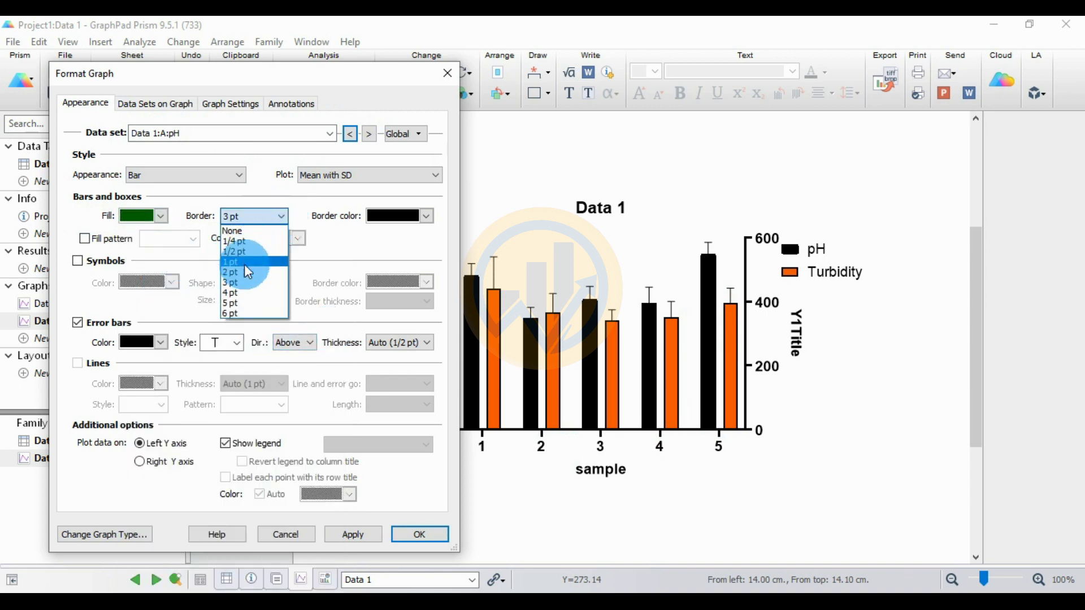
left_click(244, 264)
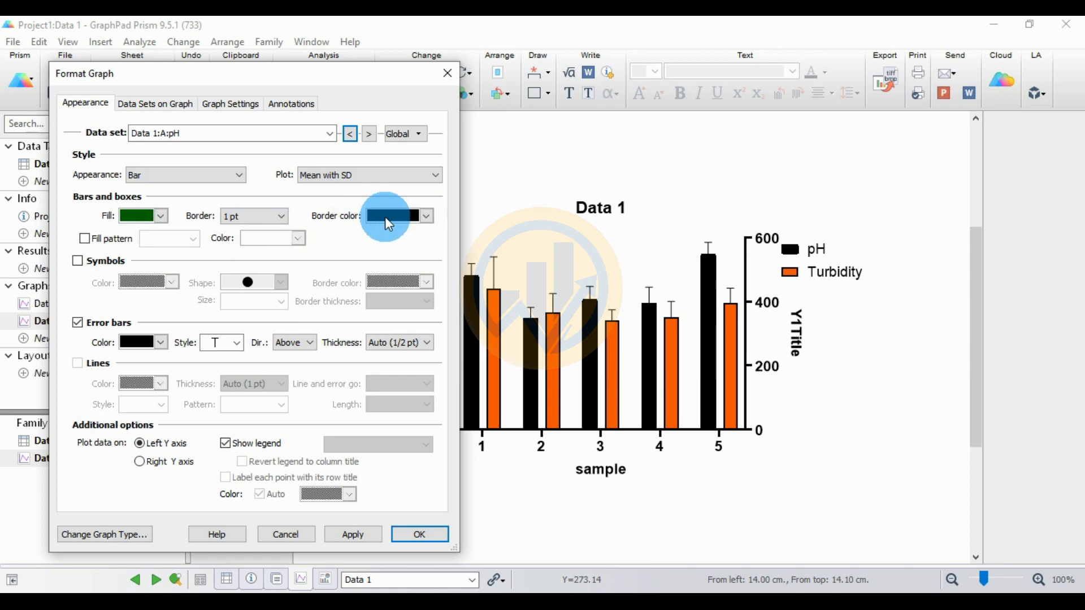
left_click(347, 536)
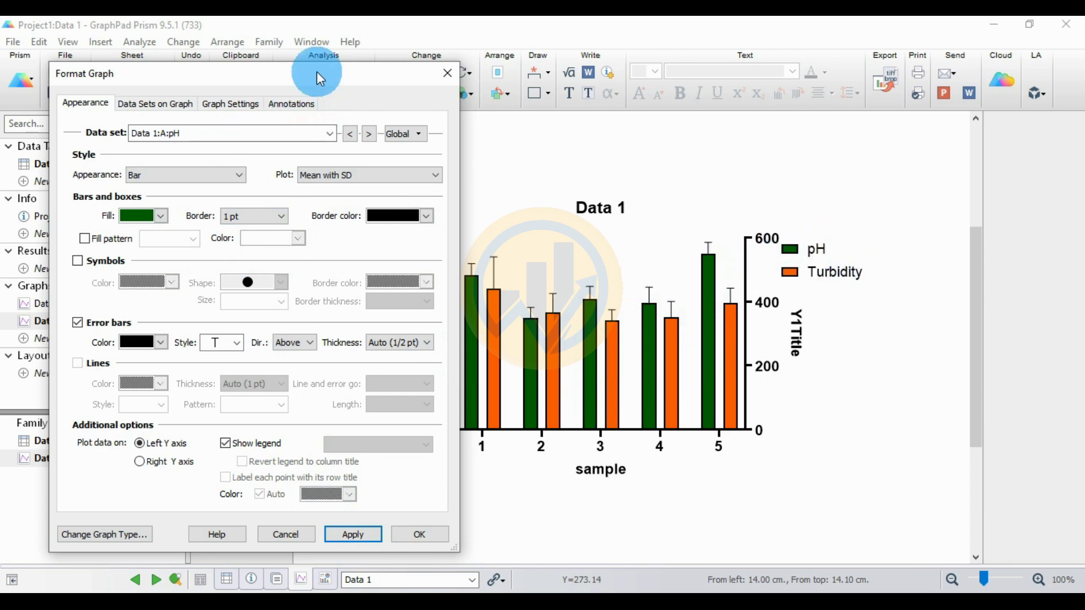
left_click_drag(324, 91, 291, 87)
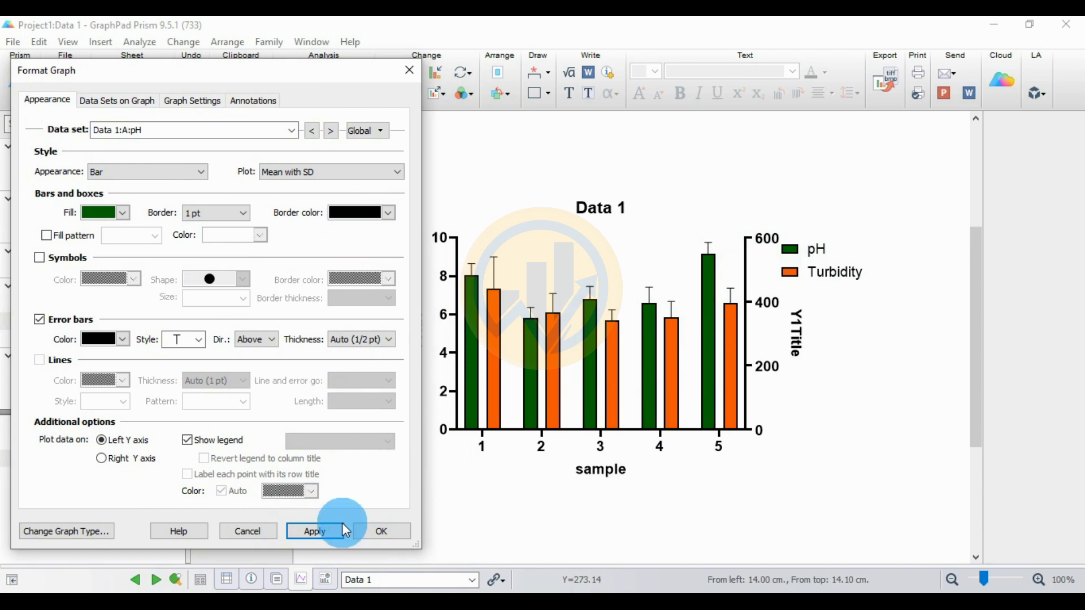
Annotate the bars with their plotted values at the bottom inside each bar, using 2 decimals, and apply the change.
left_click(245, 103)
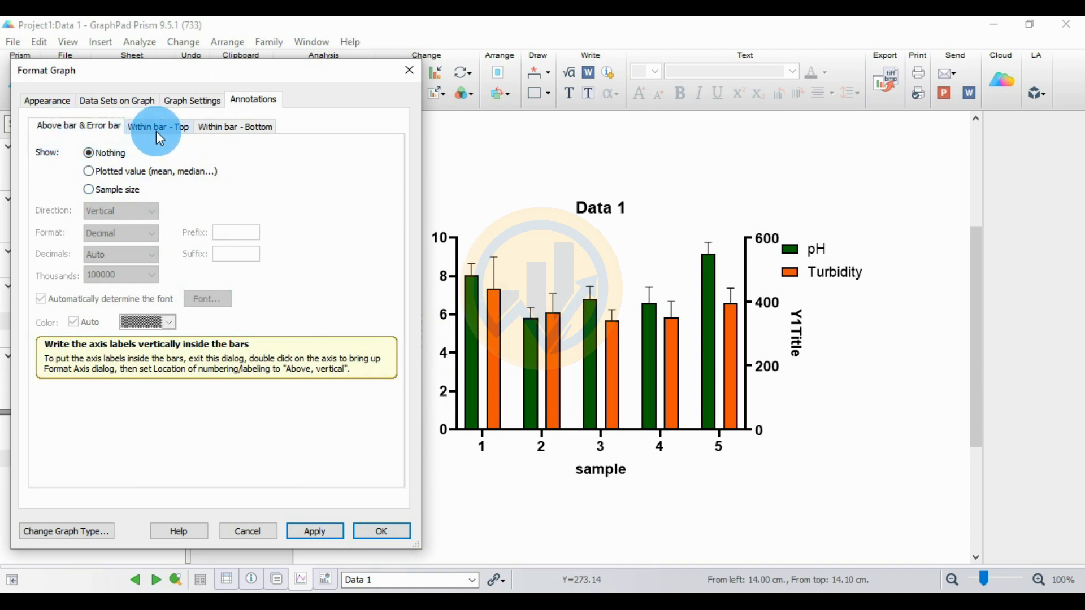
left_click(242, 132)
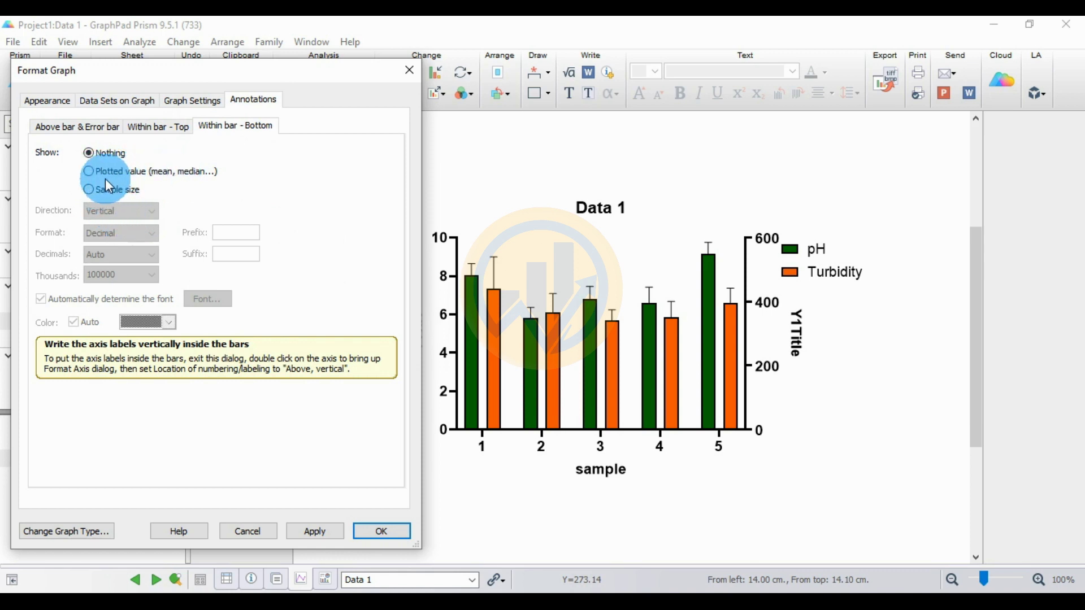
left_click(92, 171)
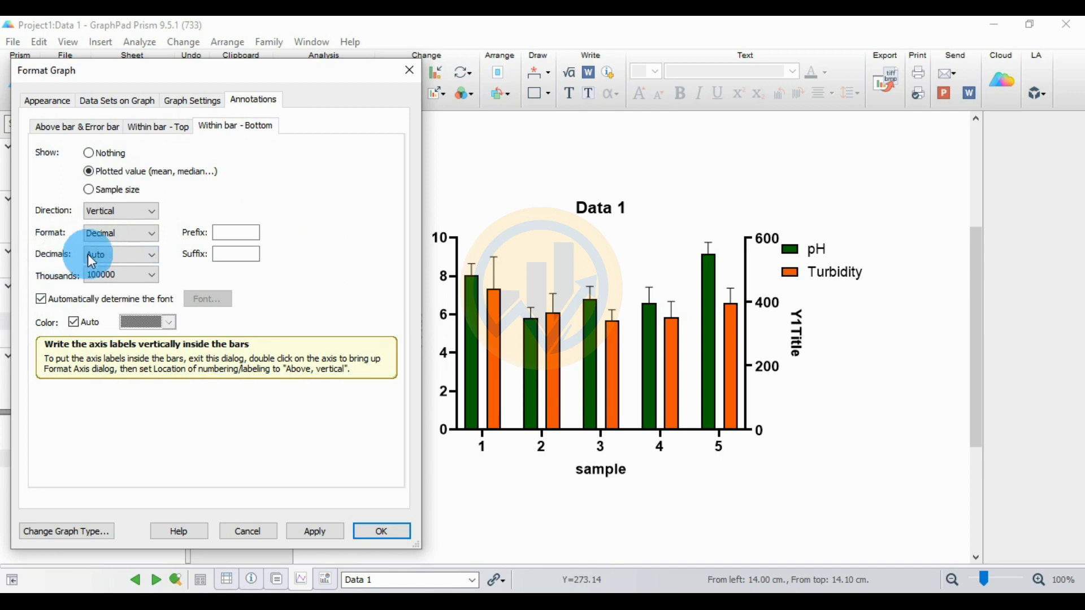
left_click(131, 259)
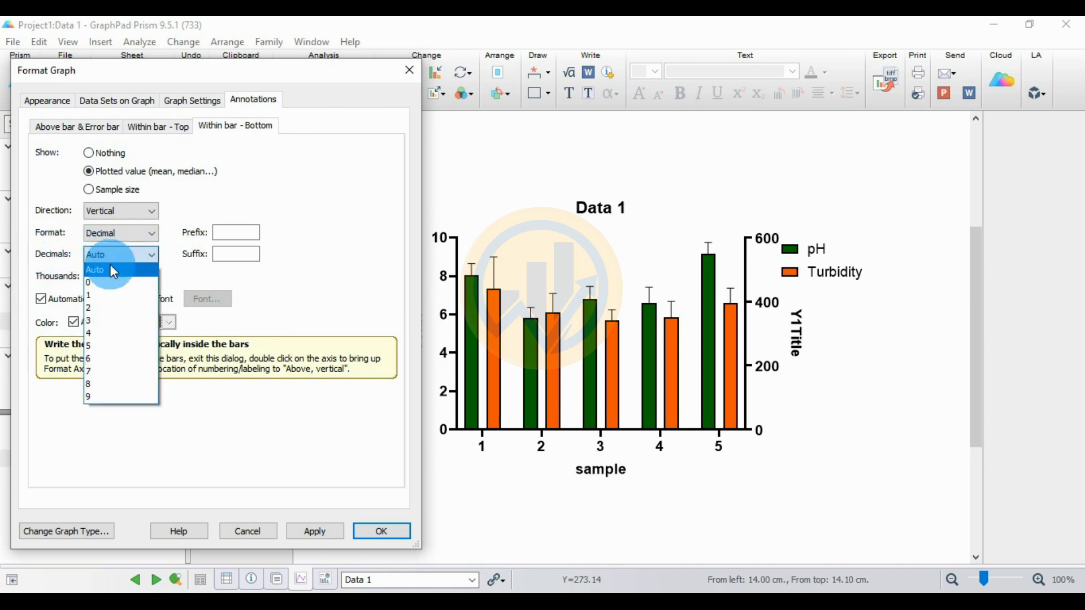
left_click(94, 306)
left_click(221, 425)
left_click(317, 531)
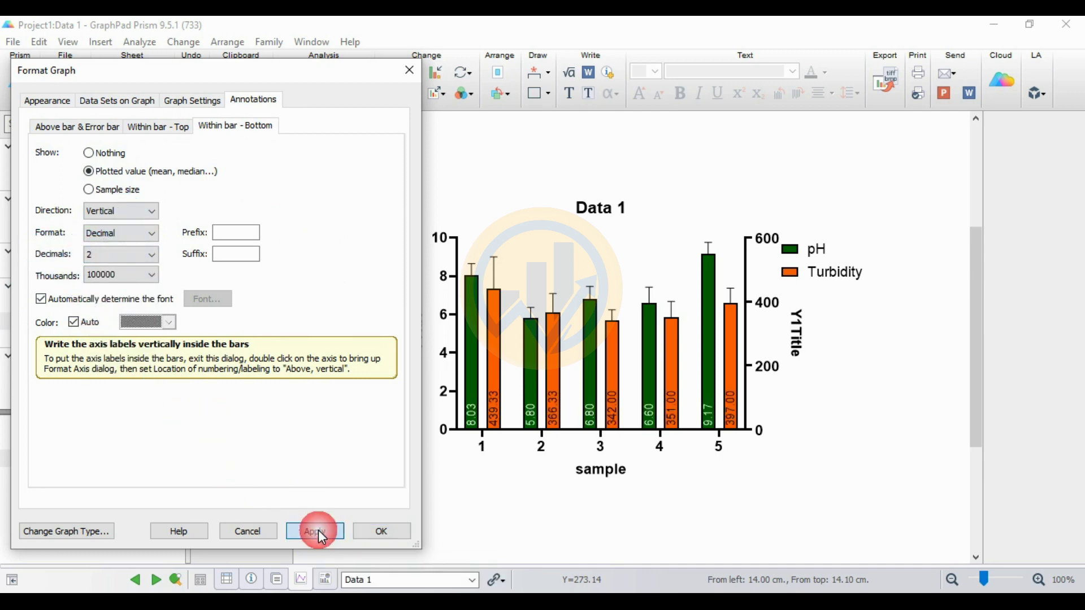
left_click(144, 377)
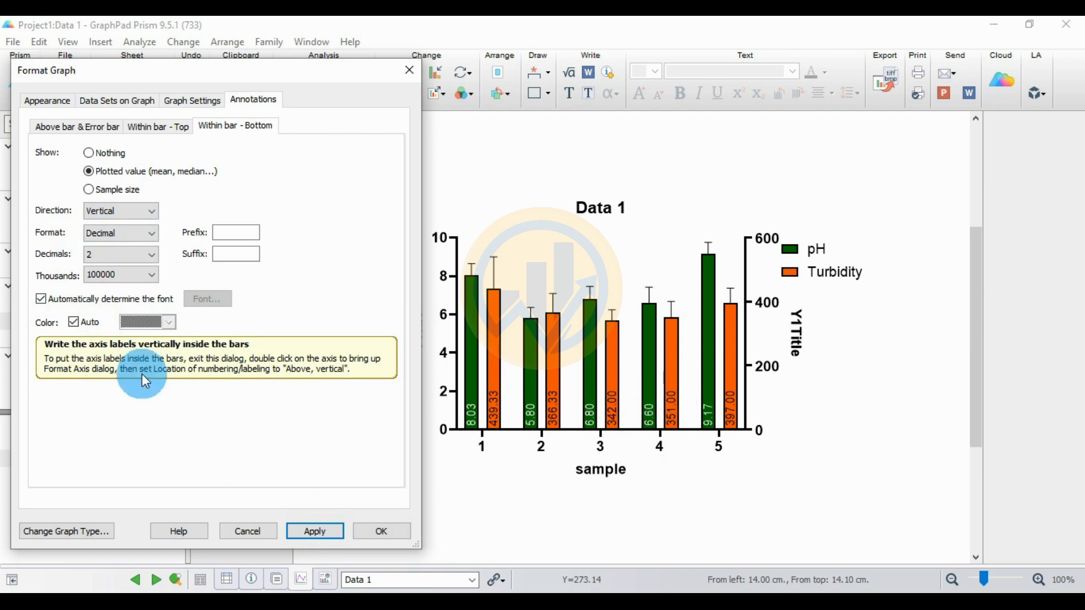
Turn off automatic font selection for the value labels inside the bars, set them to Times New Roman size 10, and apply.
left_click(46, 302)
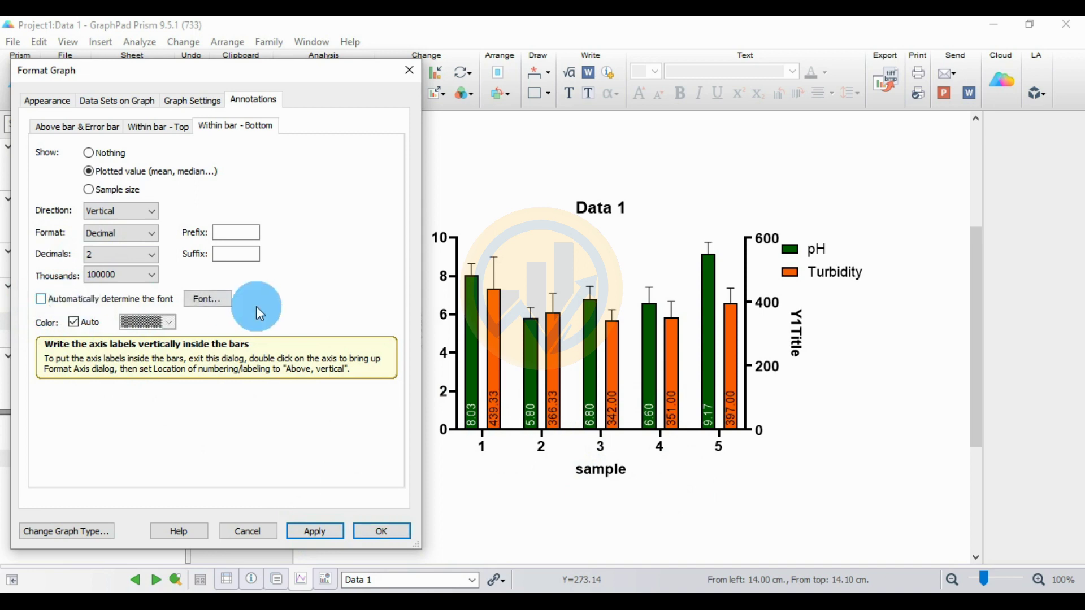
left_click(216, 303)
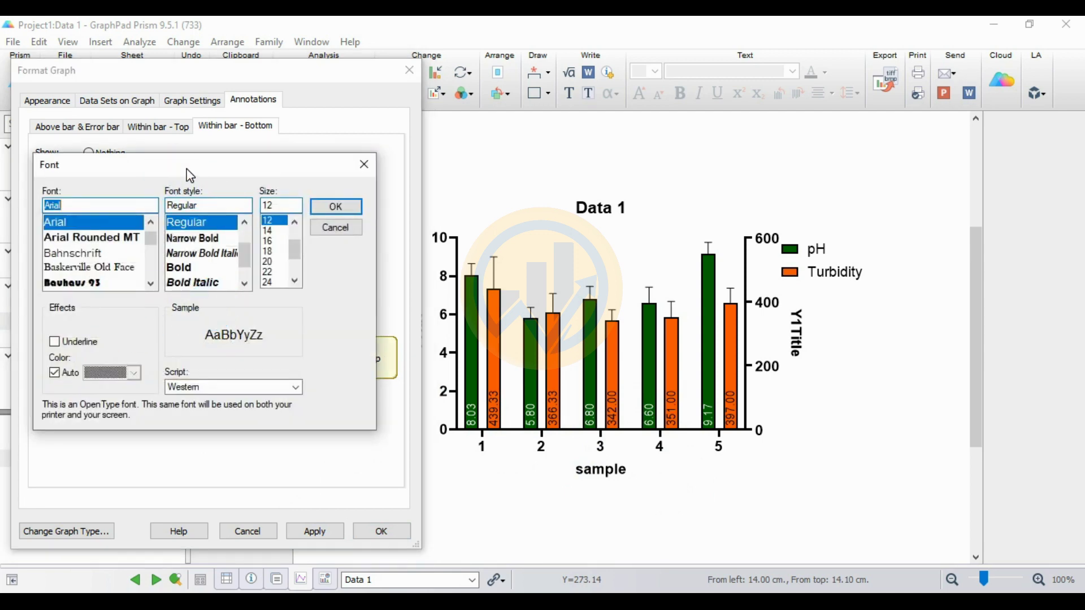
left_click_drag(169, 172, 195, 144)
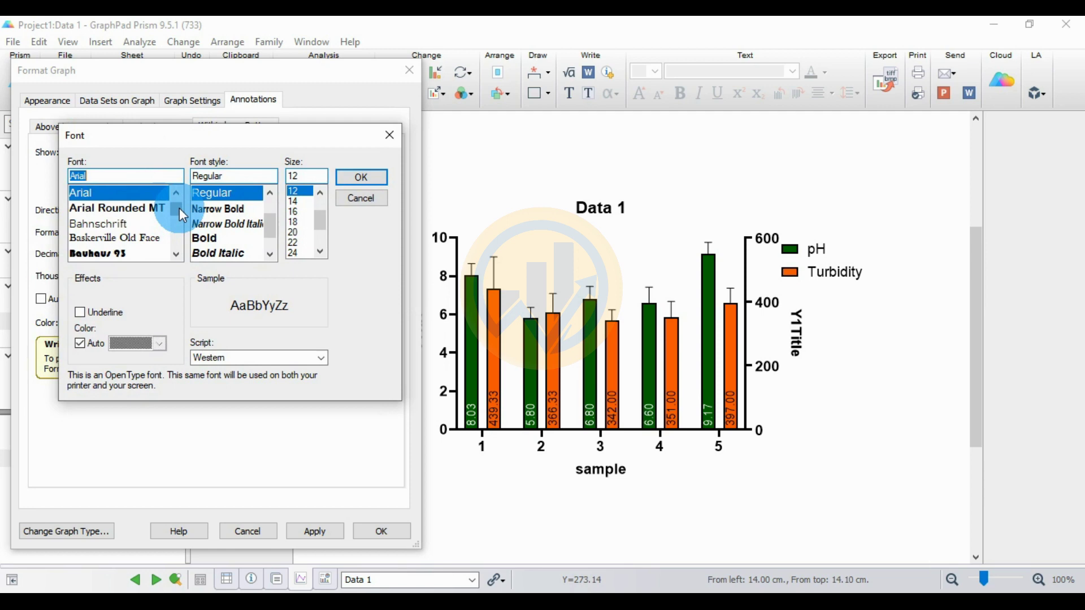
left_click_drag(181, 209, 184, 244)
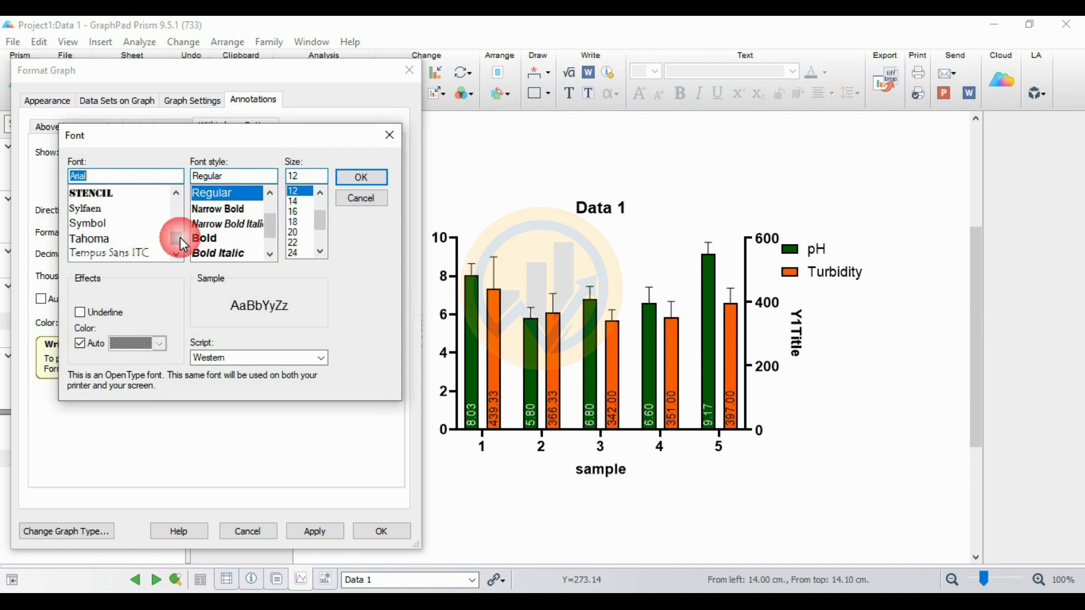
left_click(176, 254)
left_click(176, 254)
left_click(176, 255)
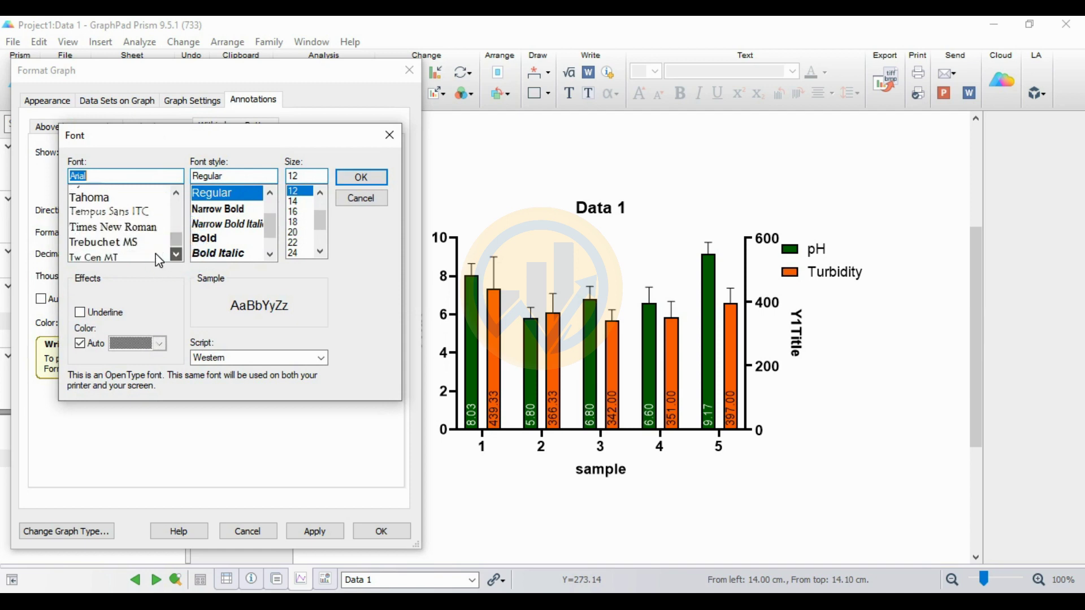
left_click(150, 226)
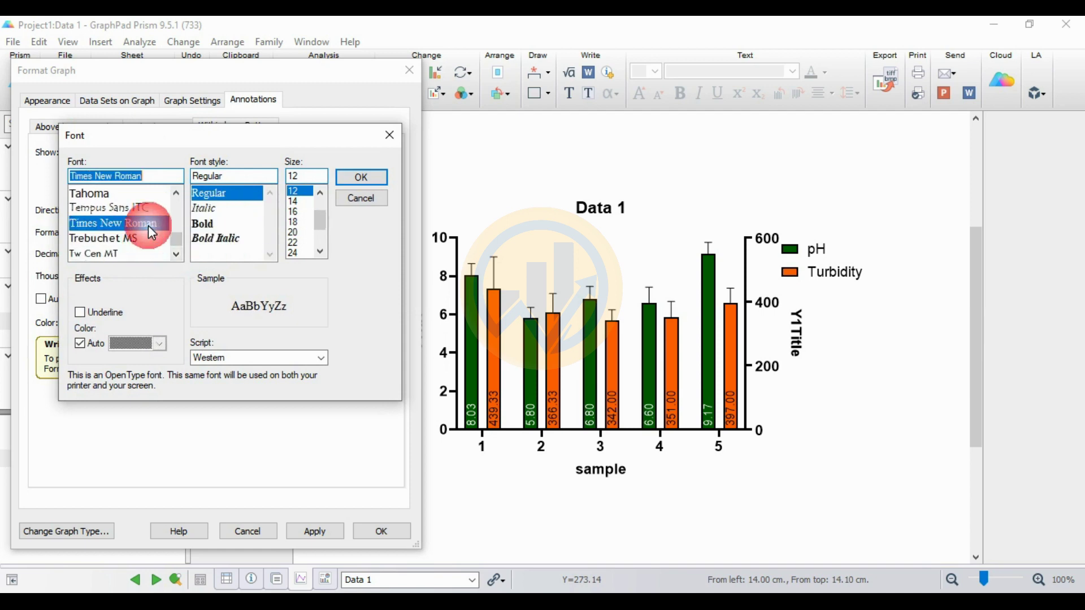
left_click(321, 193)
left_click(320, 193)
left_click(320, 192)
left_click(299, 212)
left_click(359, 180)
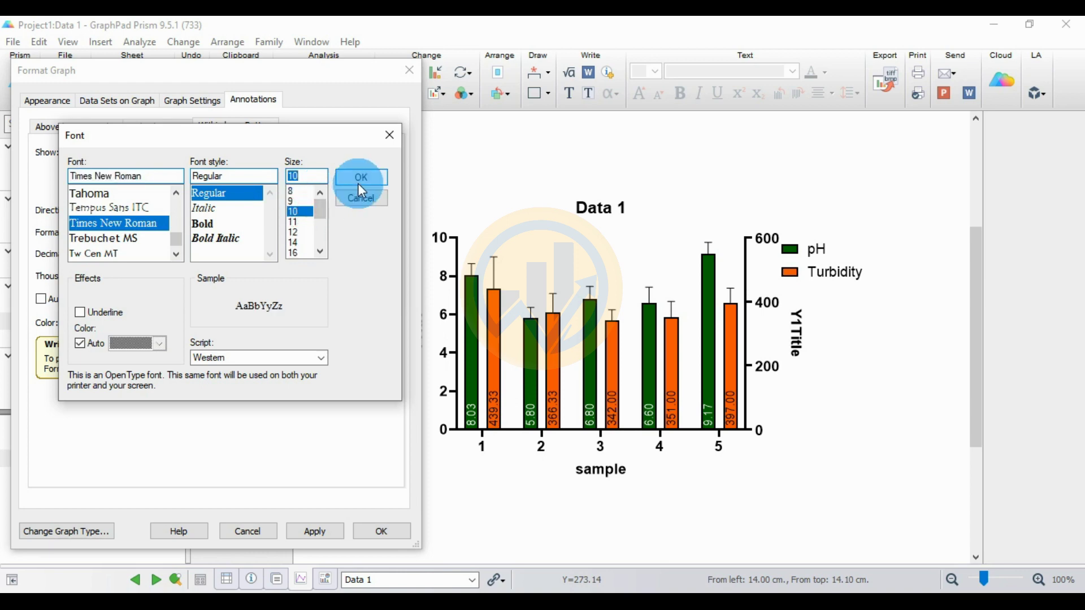
left_click(316, 530)
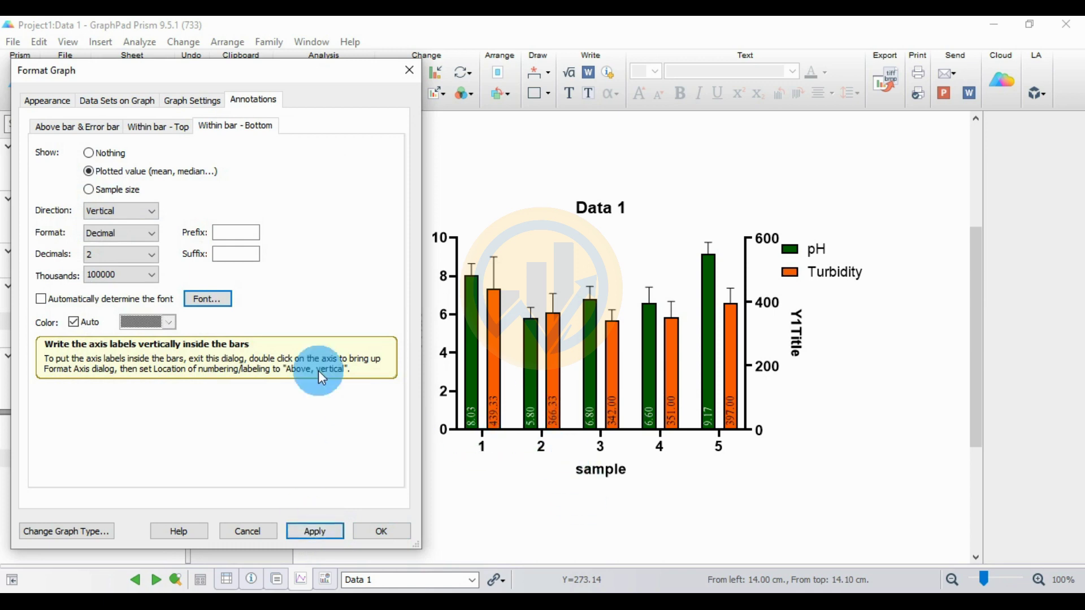
Try the Bold font style on the value labels inside the bars, then recheck and accept their font settings.
left_click(221, 300)
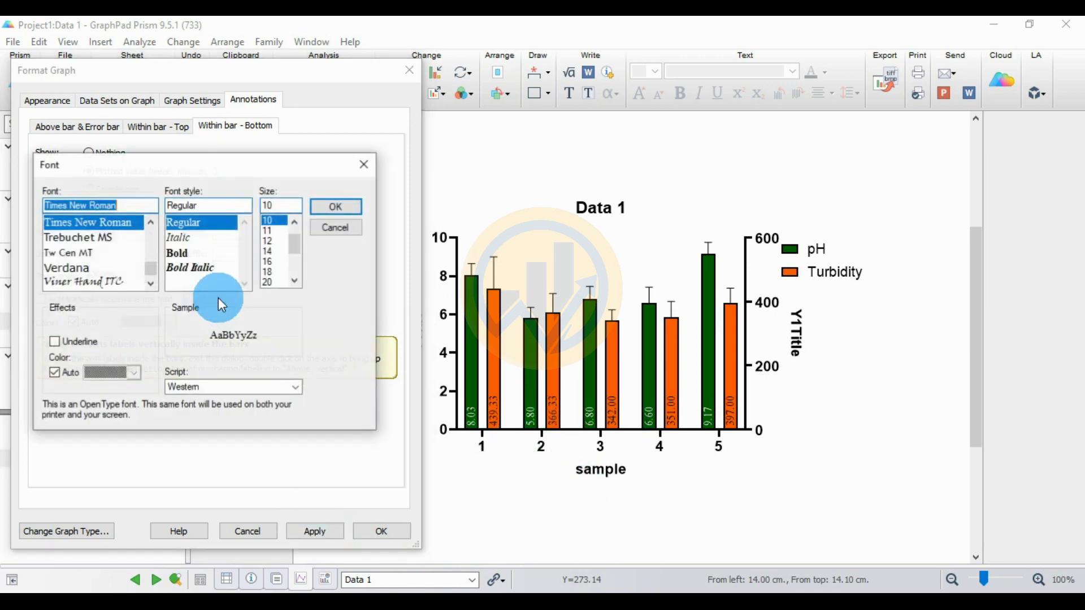
left_click(182, 259)
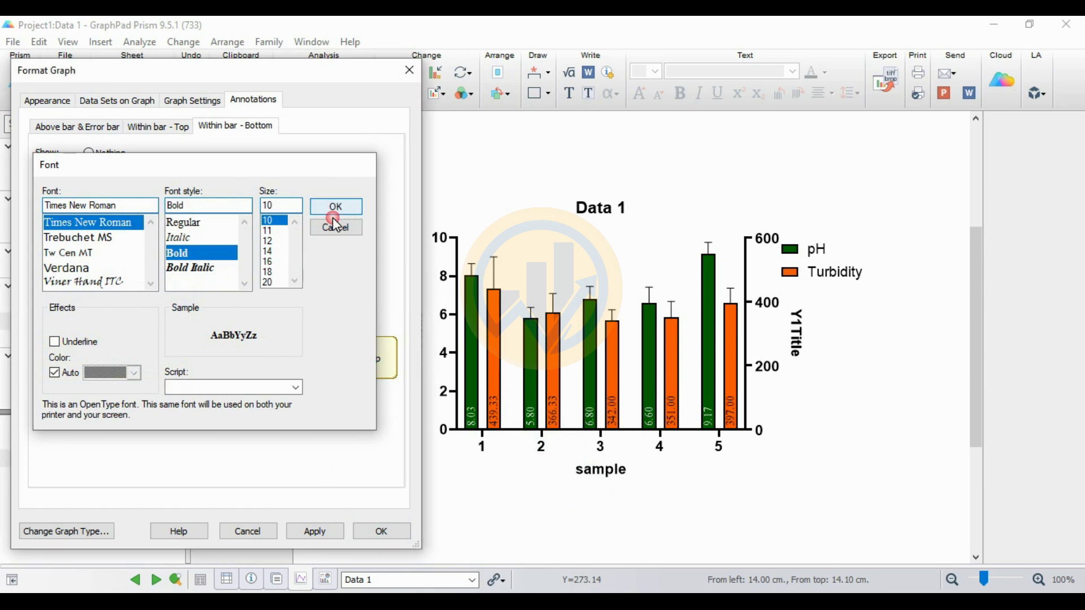
left_click(337, 206)
left_click(315, 532)
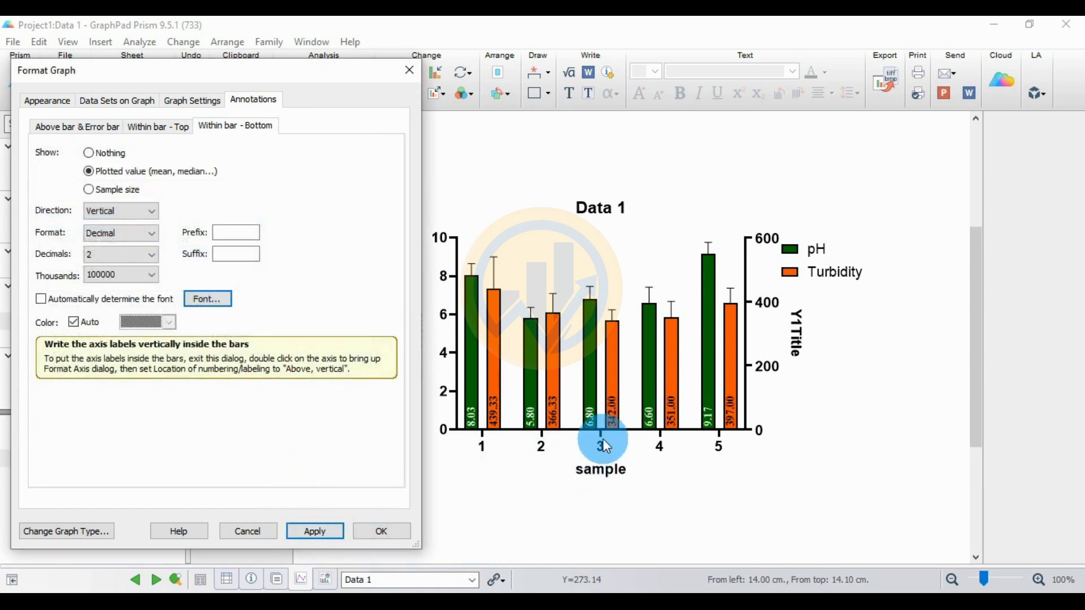
left_click(209, 299)
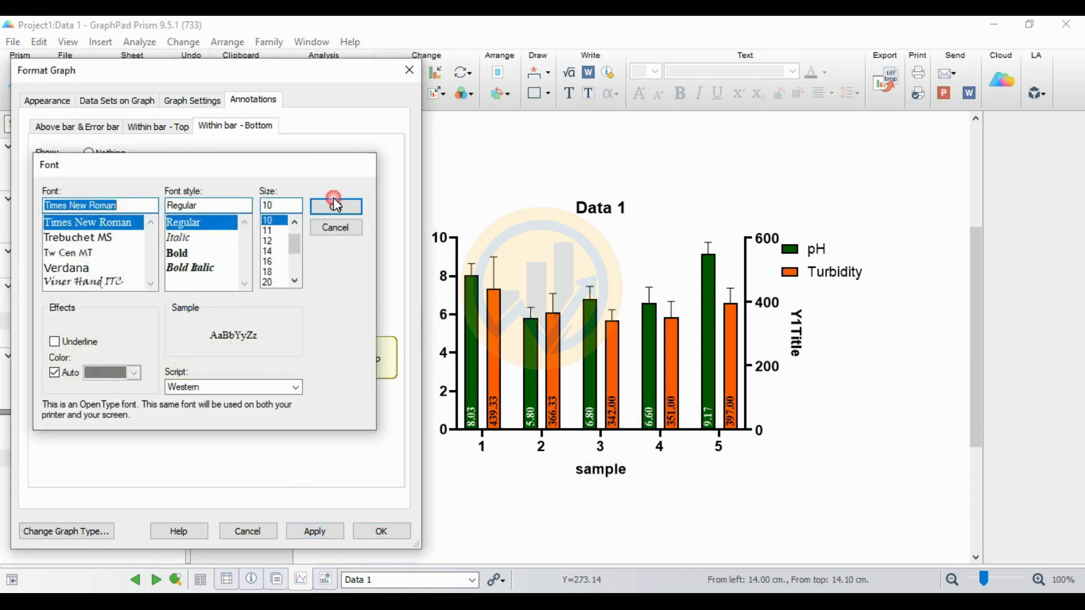
left_click(336, 206)
Turn off the automatic color of the value labels inside the bars, color them white, and apply the change.
left_click(73, 323)
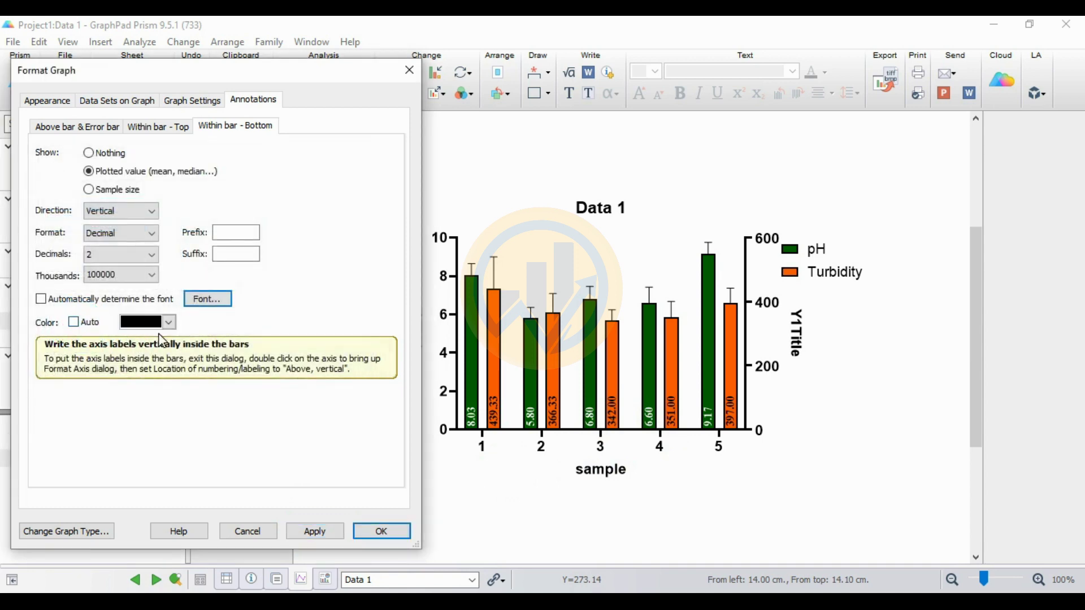
left_click(171, 322)
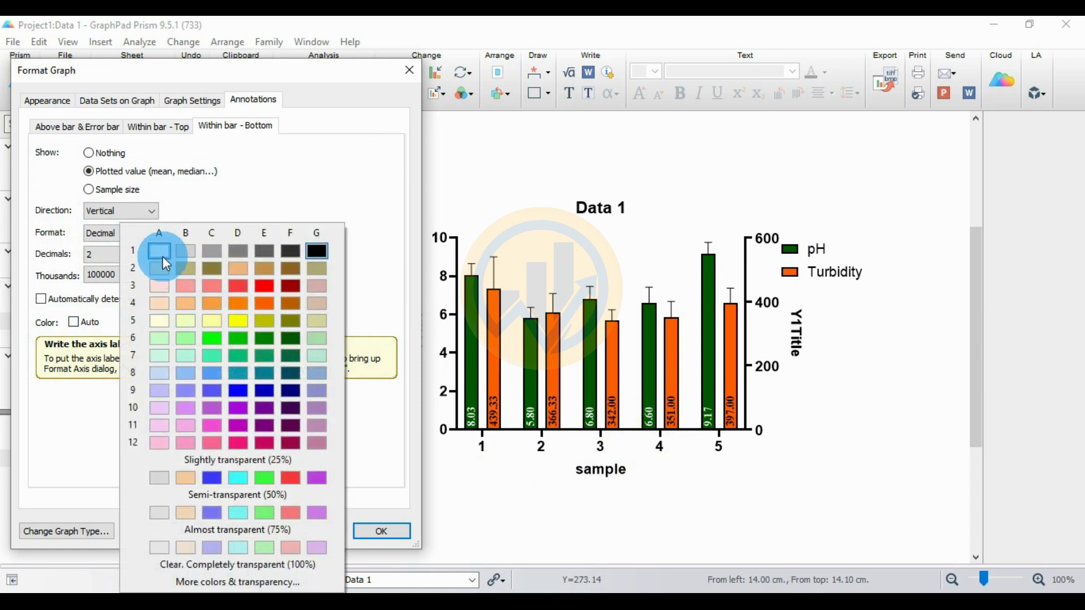
left_click(161, 256)
left_click(315, 528)
left_click(493, 466)
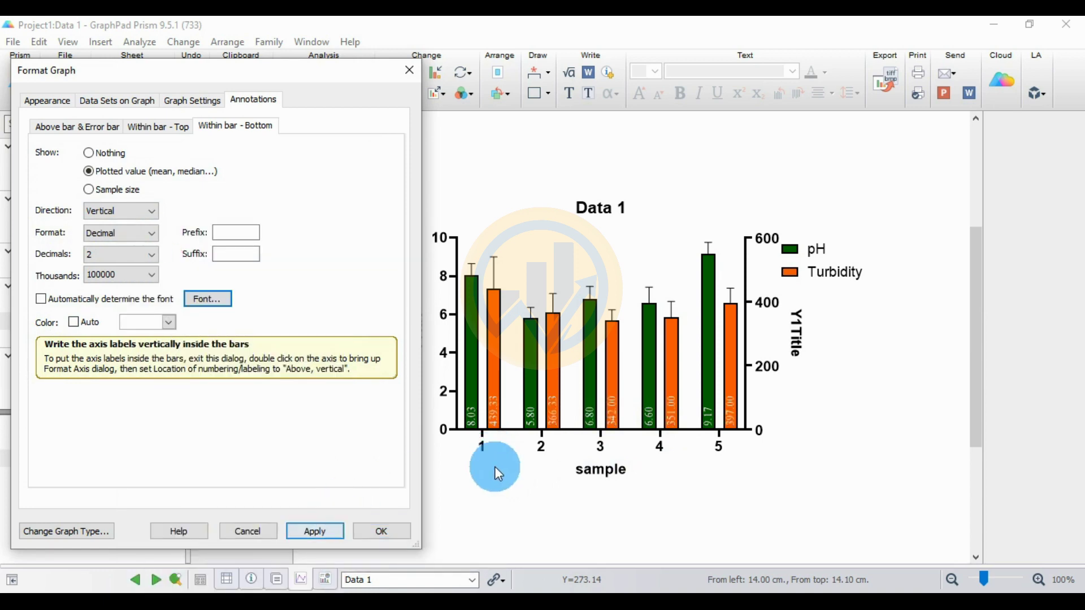
Change the color of the value labels inside the bars to black and apply it.
left_click(171, 321)
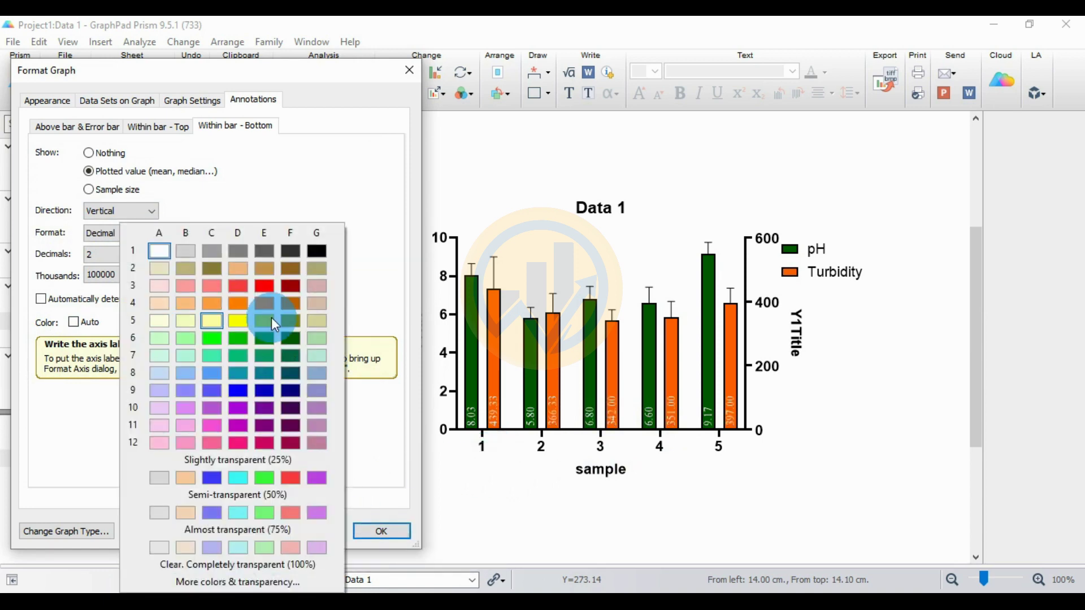
left_click(316, 253)
left_click(315, 531)
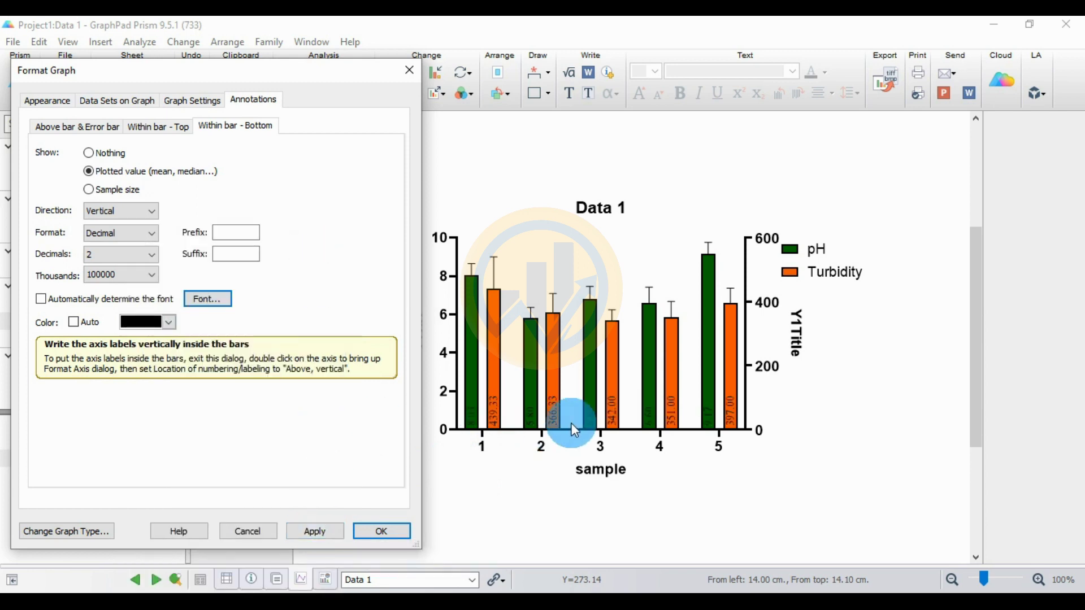
Set the value labels inside the bars to the Bold font style, apply it, and finish formatting the graph.
left_click(208, 300)
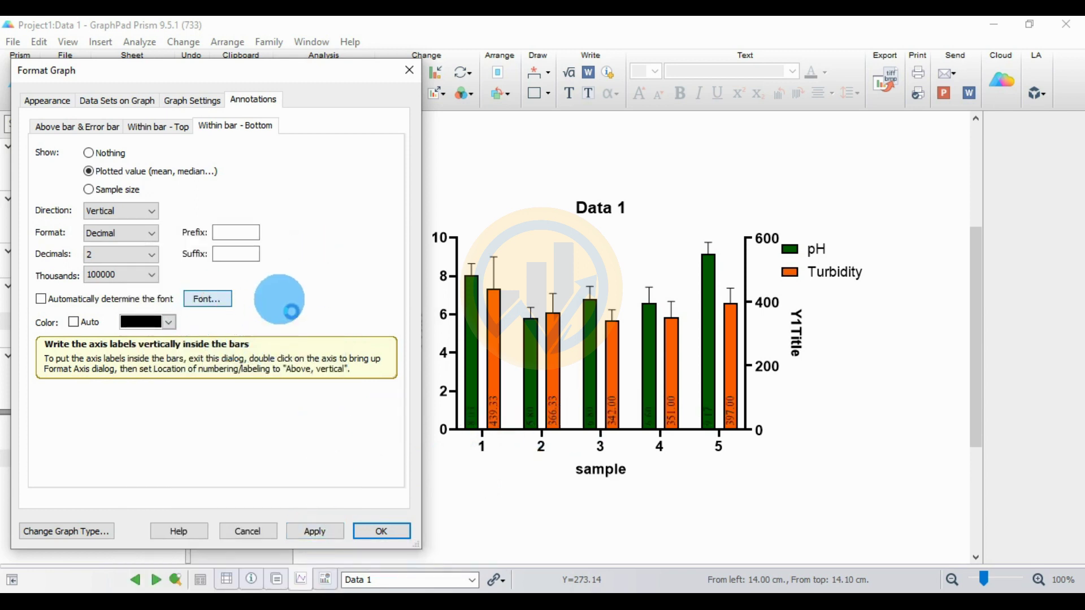
left_click(180, 253)
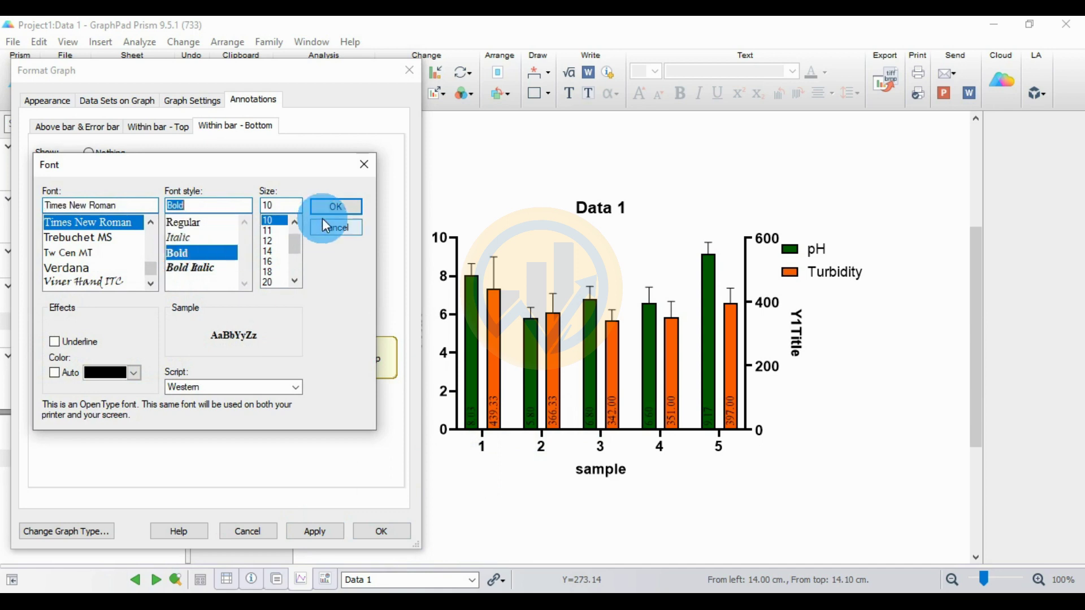
left_click(336, 207)
left_click(313, 528)
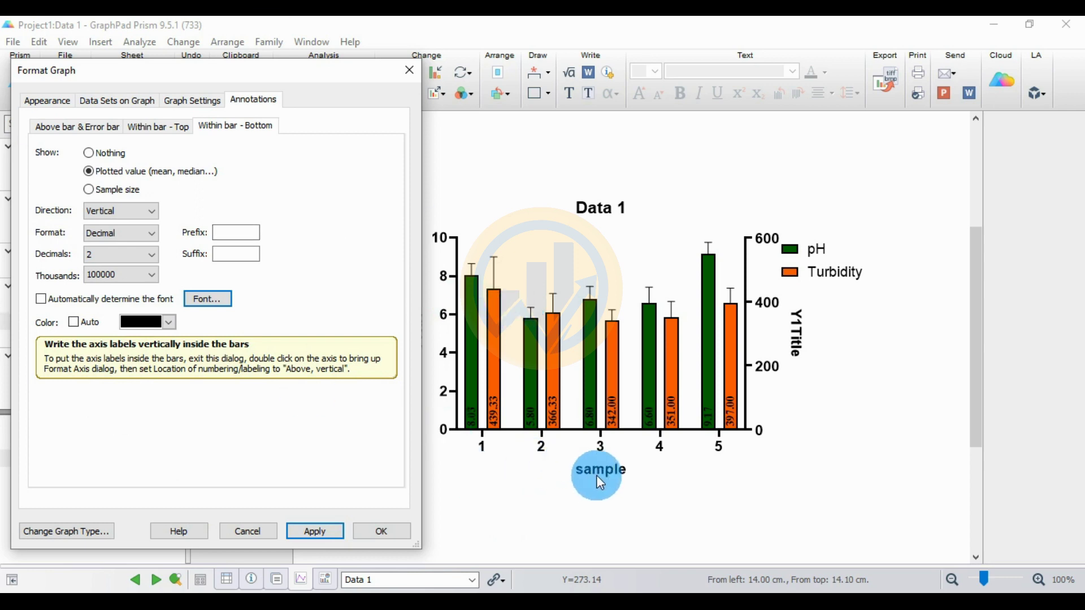
left_click(646, 500)
left_click(339, 534)
left_click(380, 531)
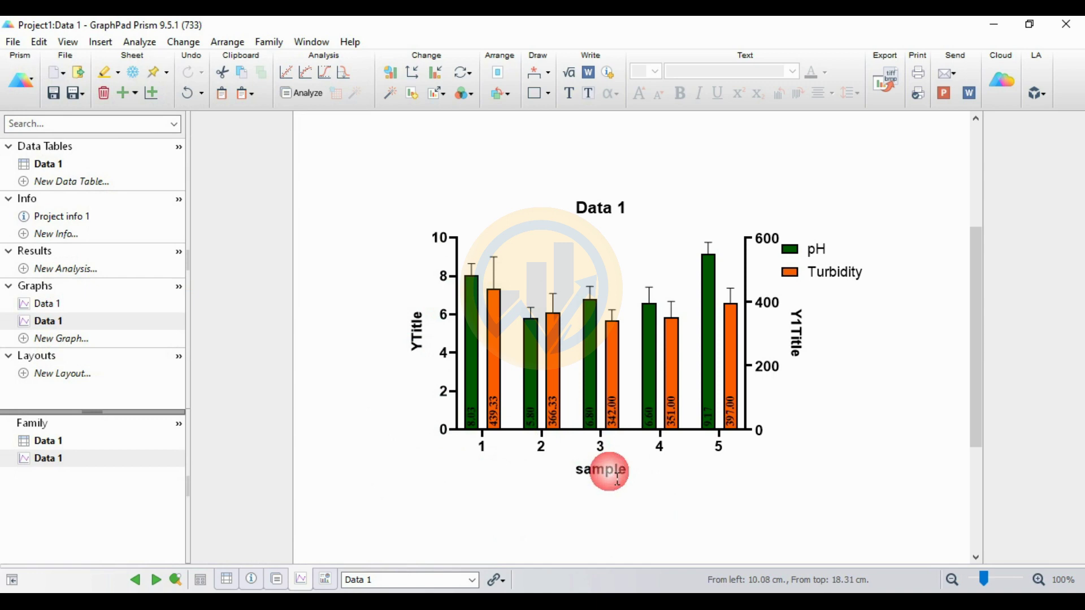
Set the X axis numbering to the Times New Roman font at size 14.
left_click(620, 438)
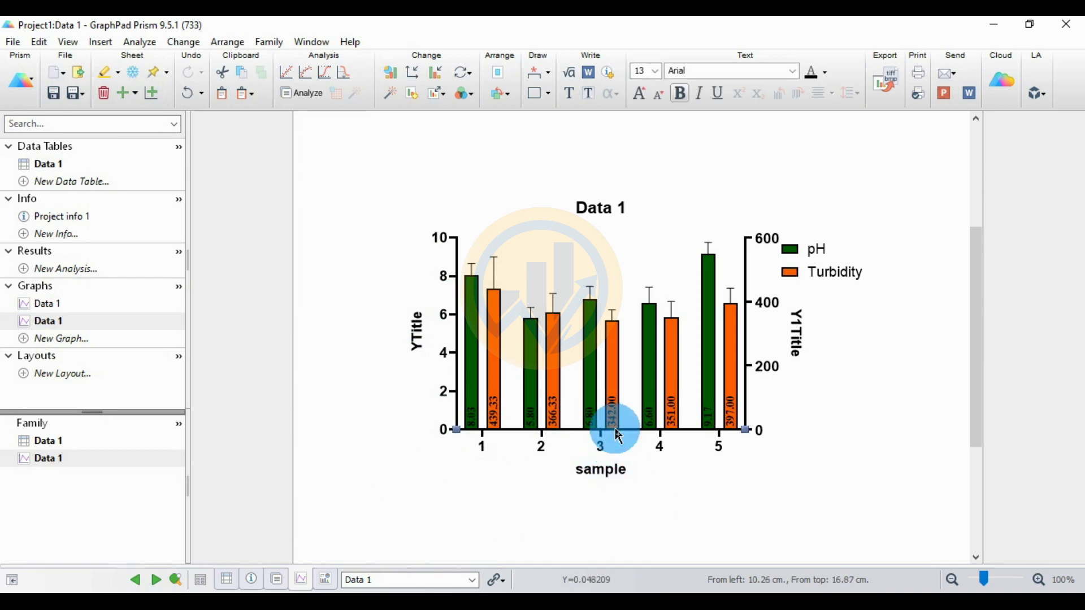
left_click(795, 69)
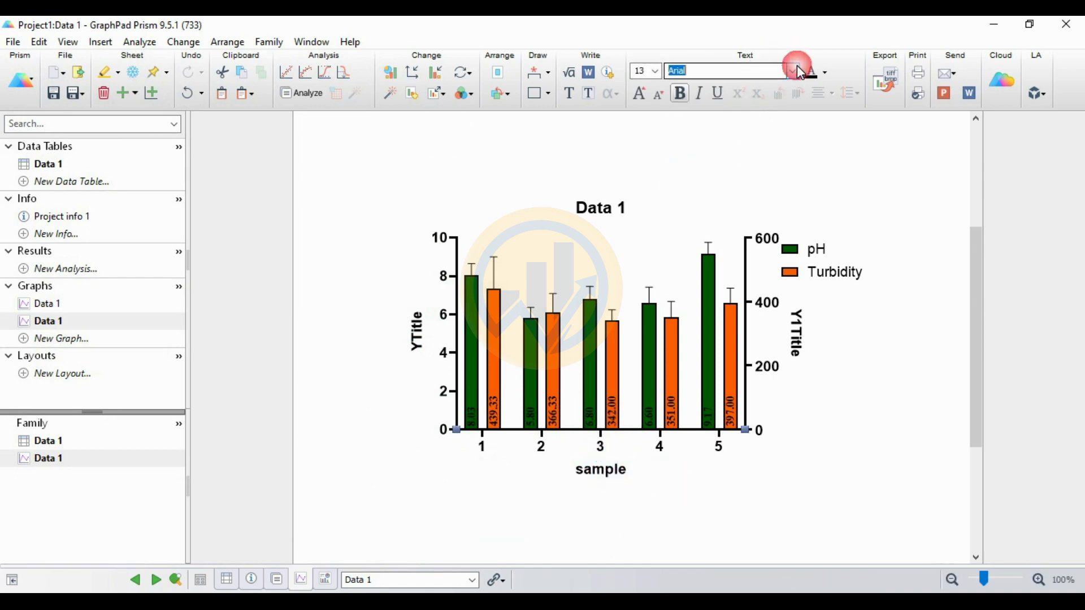
left_click(735, 98)
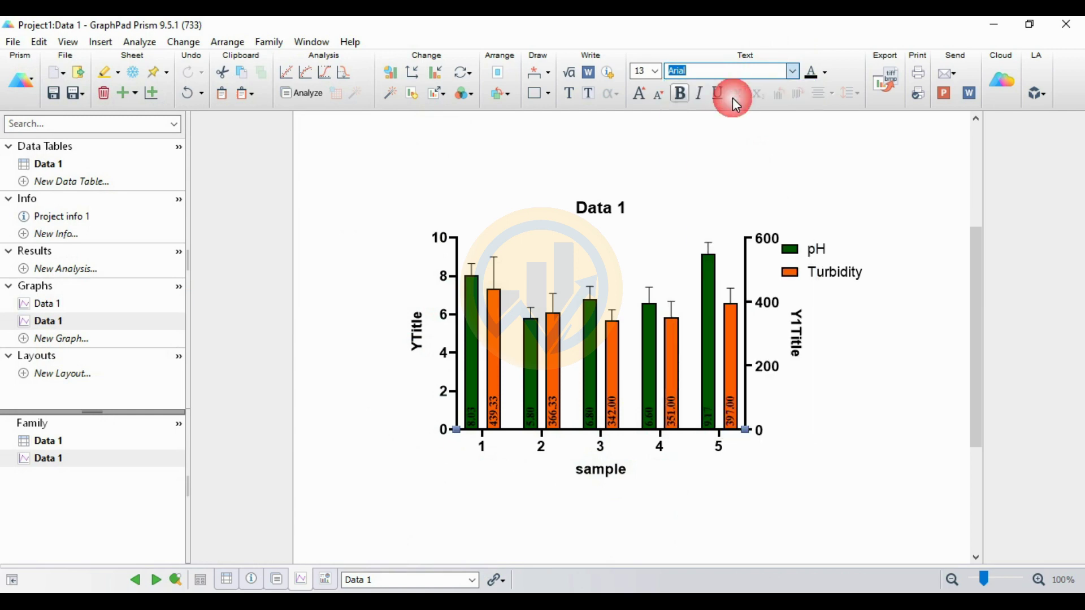
left_click(655, 71)
left_click(639, 137)
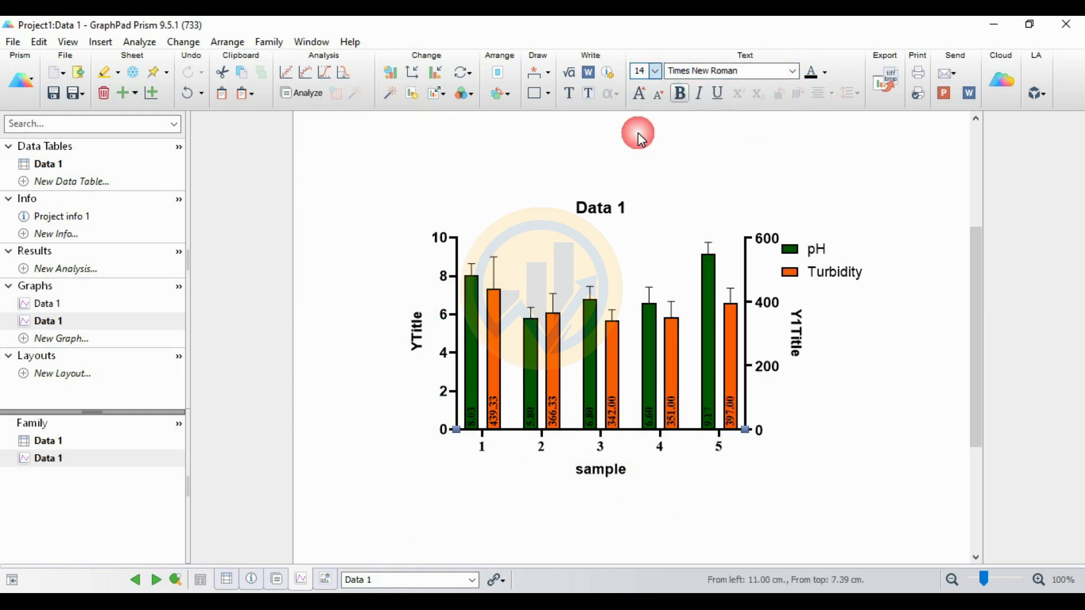
Format the X axis title in Times New Roman at size 14 and change its text to Samples.
double_click(615, 471)
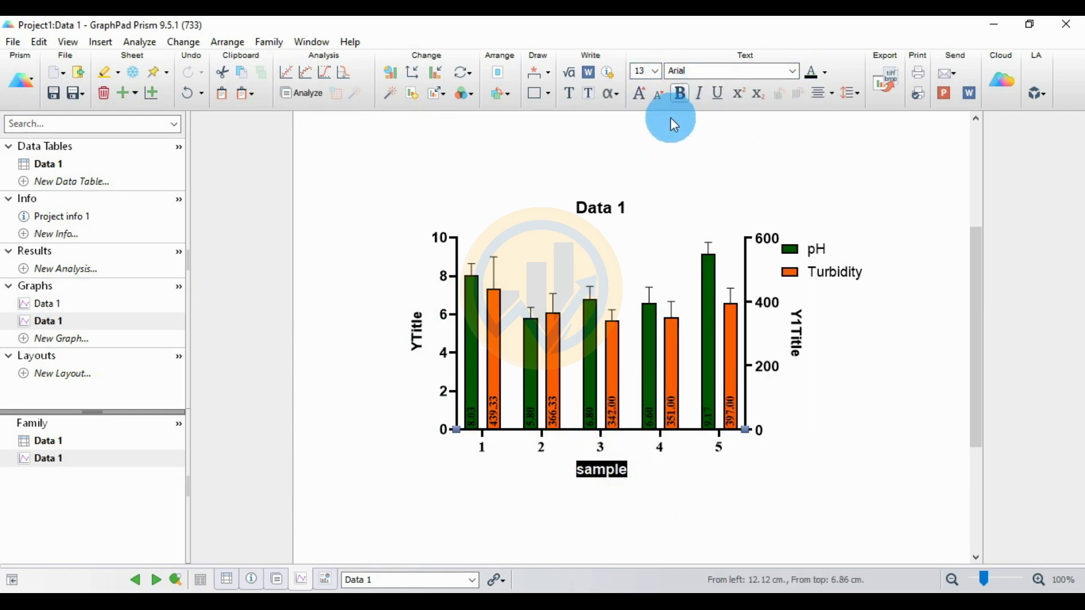
left_click(793, 71)
scroll(729, 144, "up", 1)
left_click(707, 85)
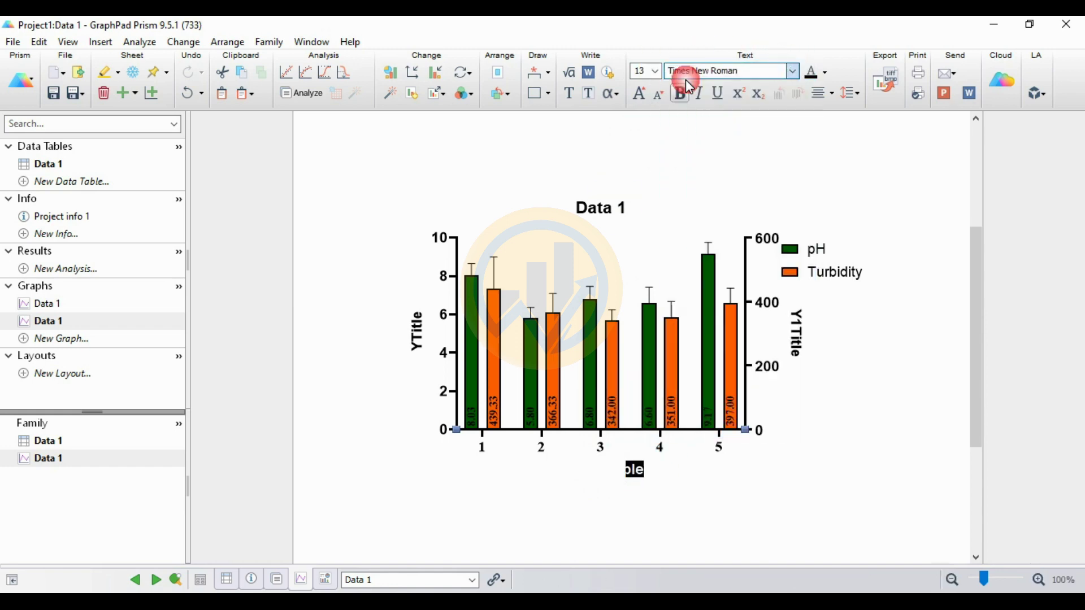
left_click(654, 71)
left_click(644, 137)
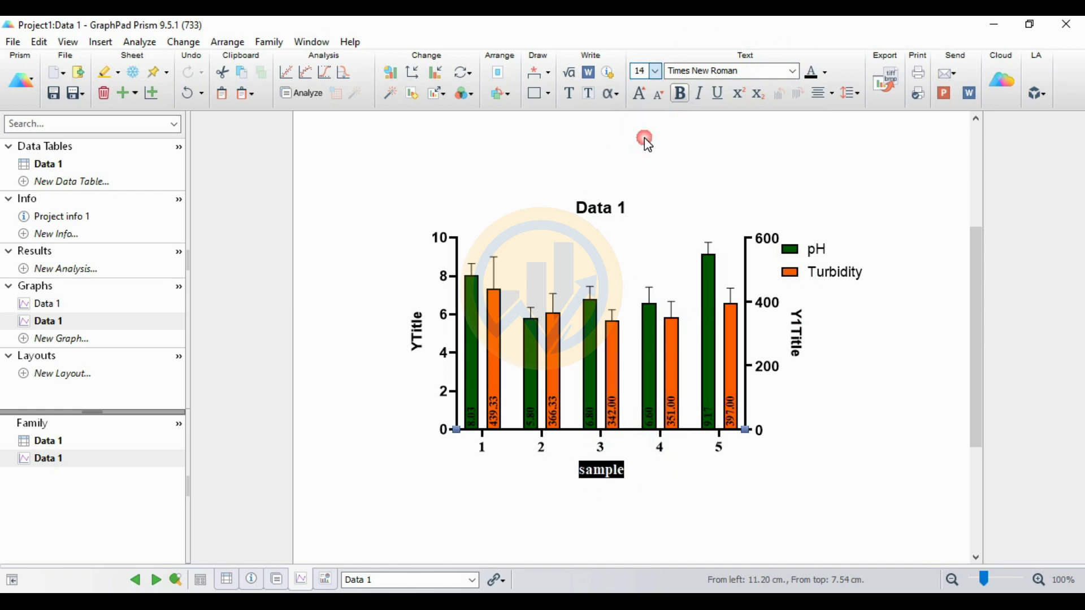
left_click(608, 486)
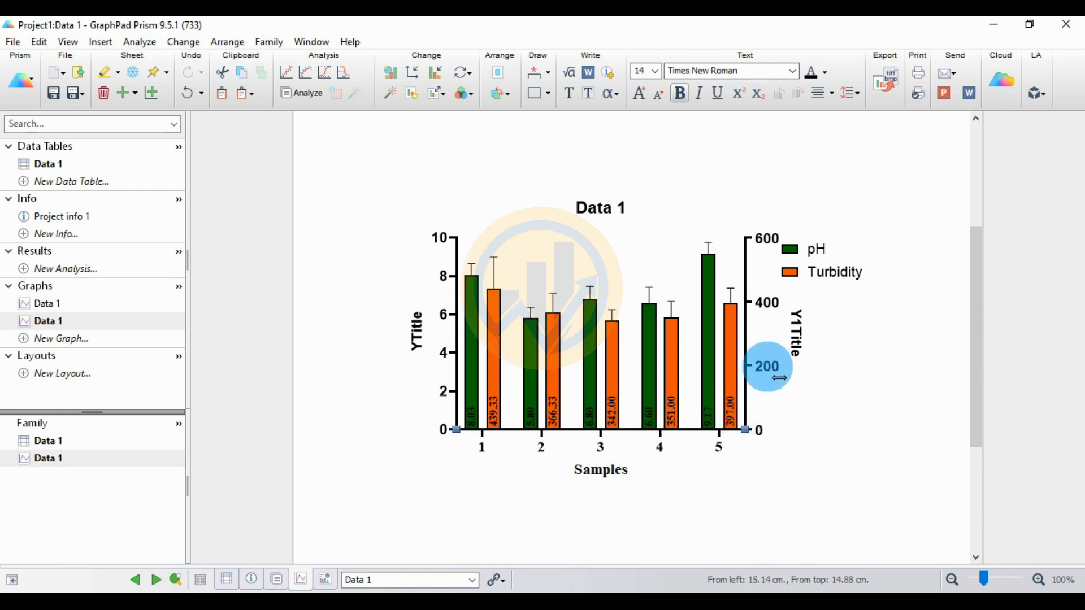
Replace the right Y axis title with Turbidity in bold Times New Roman at size 14.
left_click(798, 330)
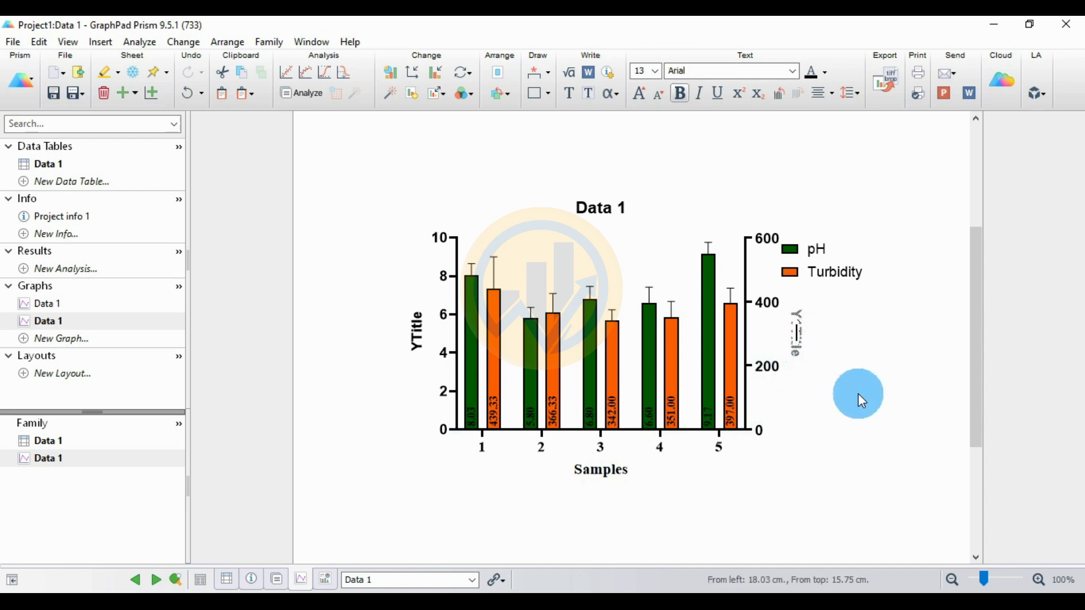
type("T")
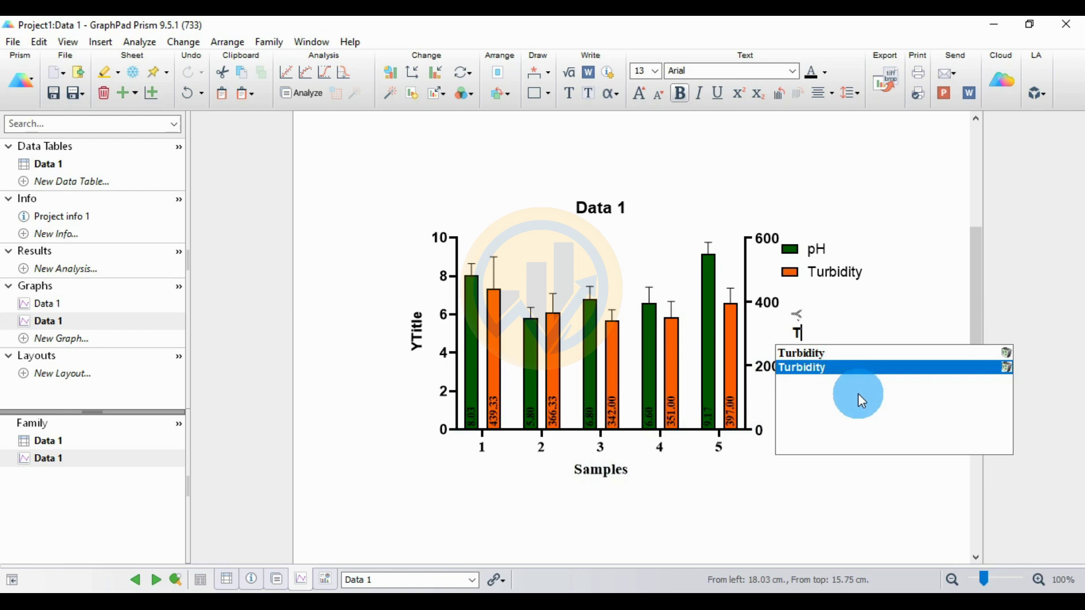
left_click(805, 354)
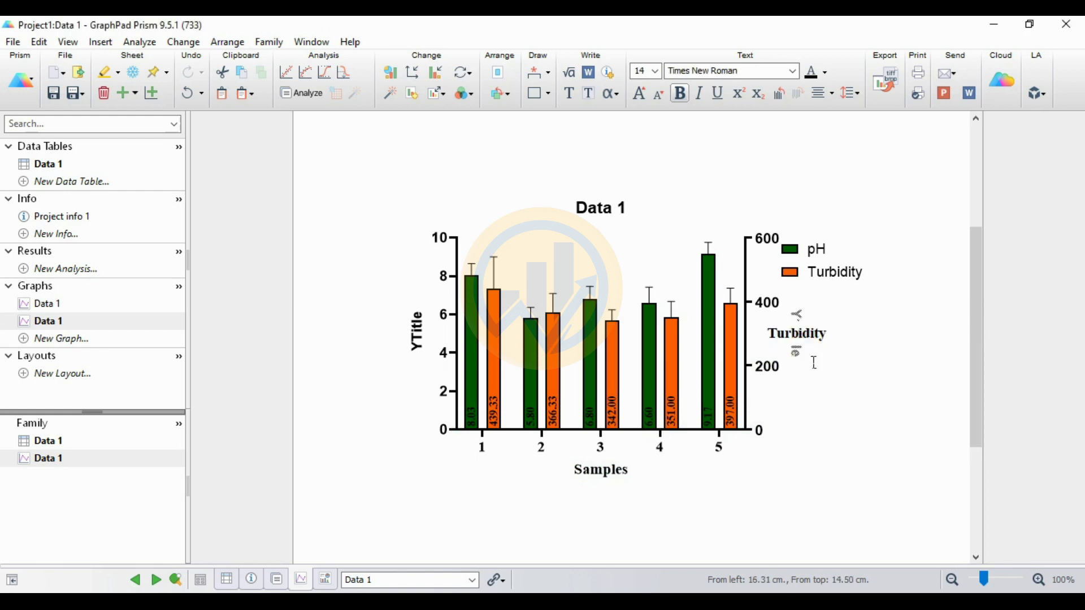
left_click(849, 338)
double_click(788, 327)
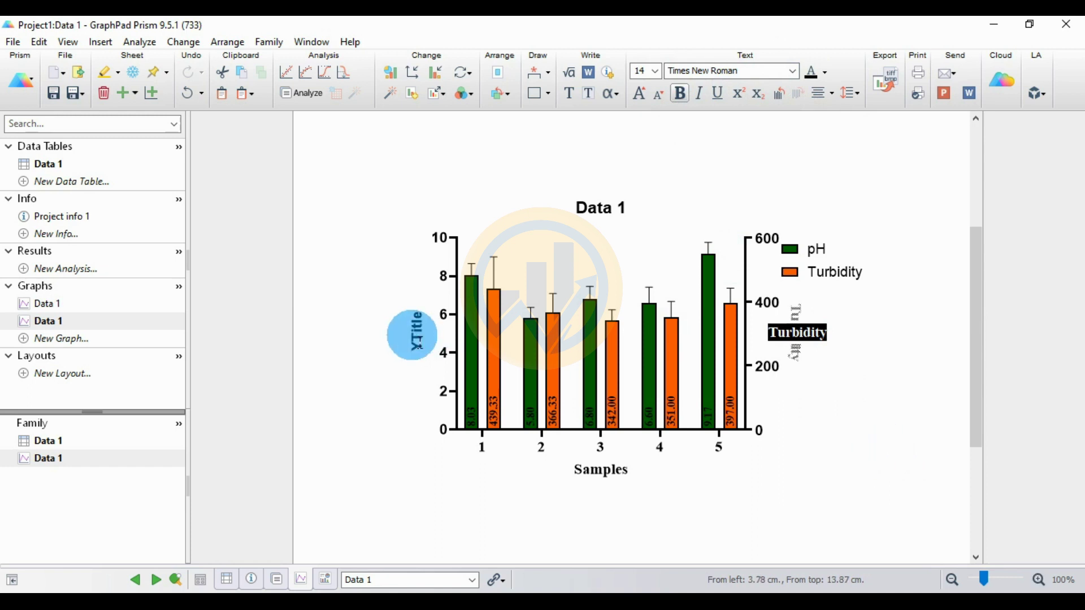
Replace the left Y axis title with pH in bold Times New Roman at size 14.
left_click(431, 338)
left_click(462, 398)
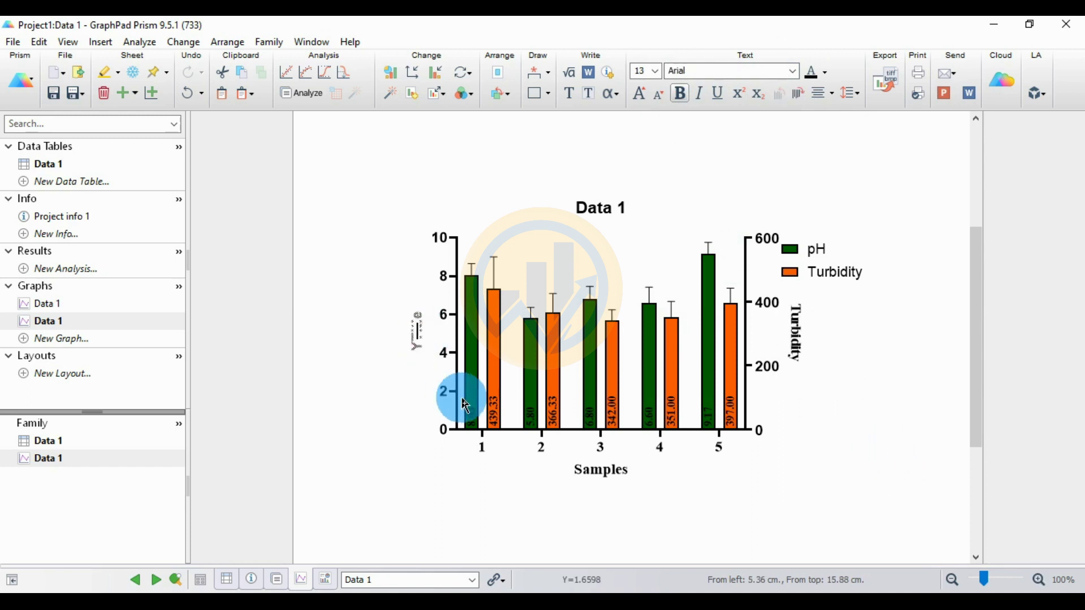
type("pH")
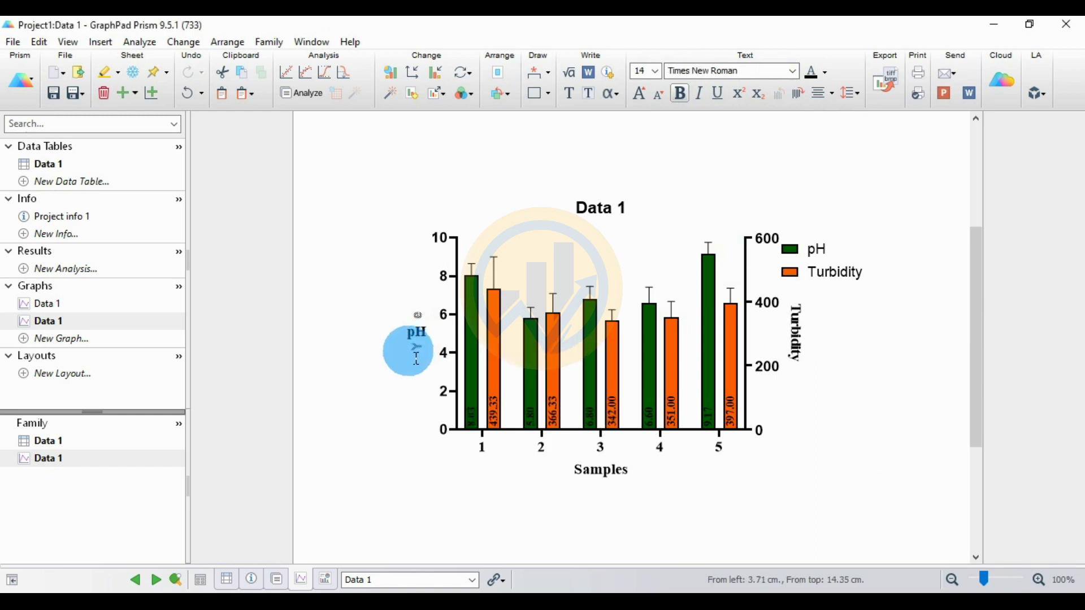
left_click(412, 399)
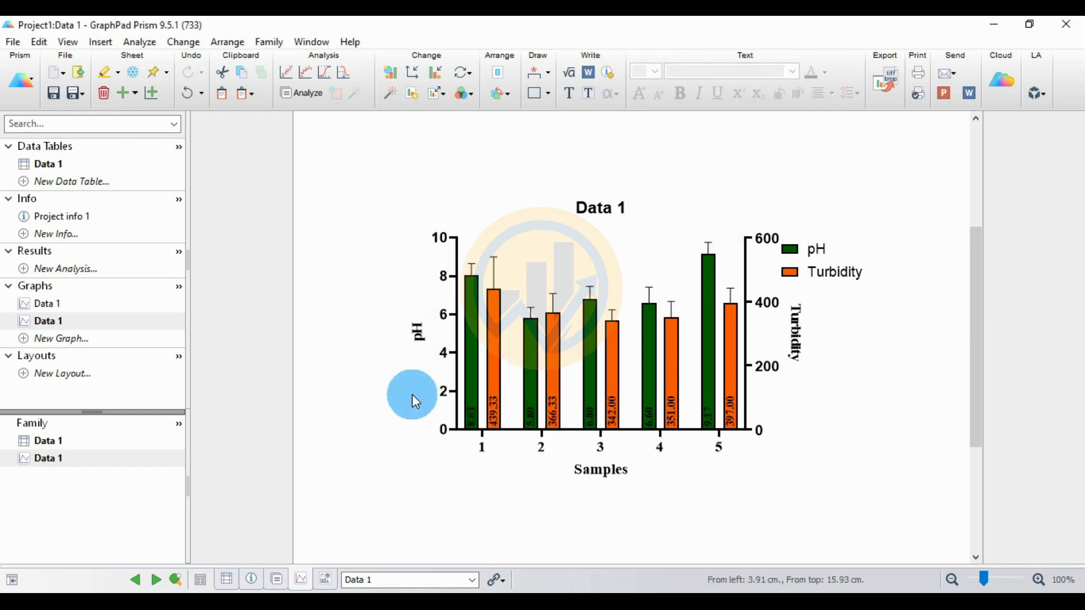
Delete the graph title and move the pH and Turbidity legends together to the upper middle of the plot.
double_click(603, 208)
key("Delete")
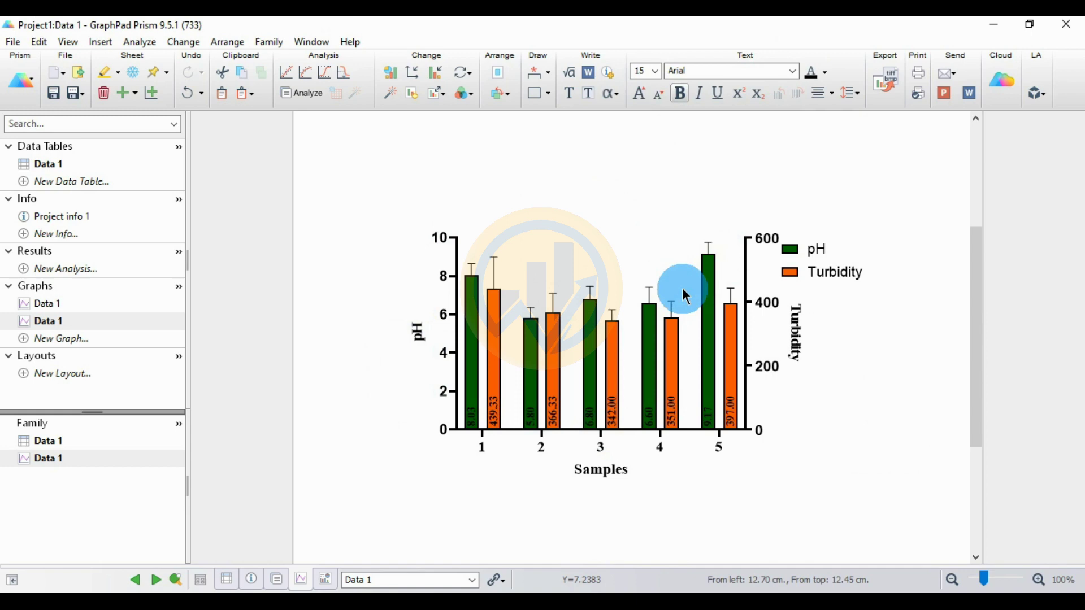
left_click(820, 253)
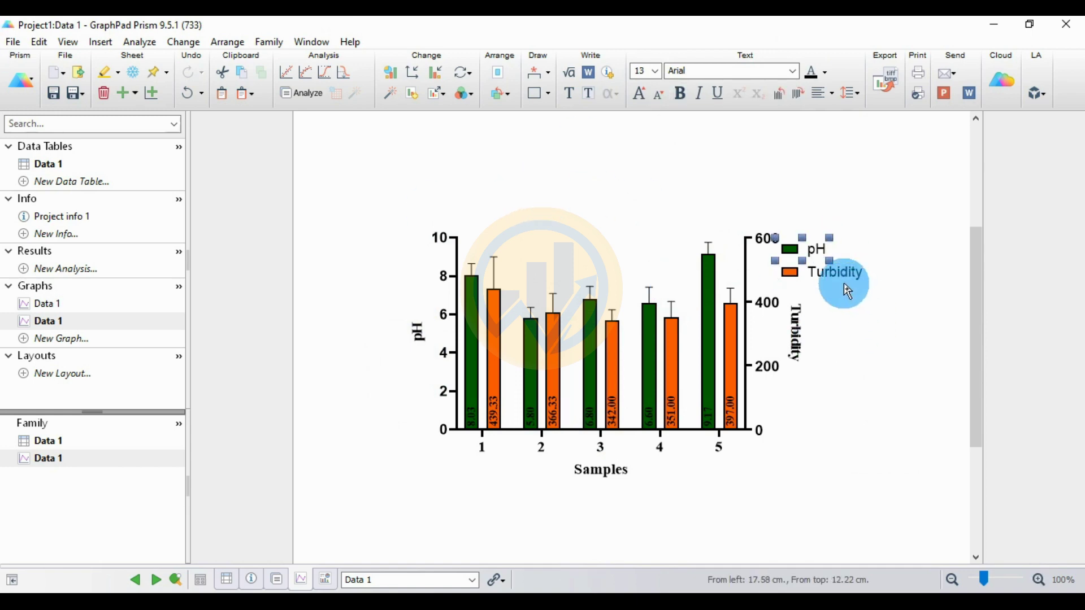
left_click(850, 281, "shift")
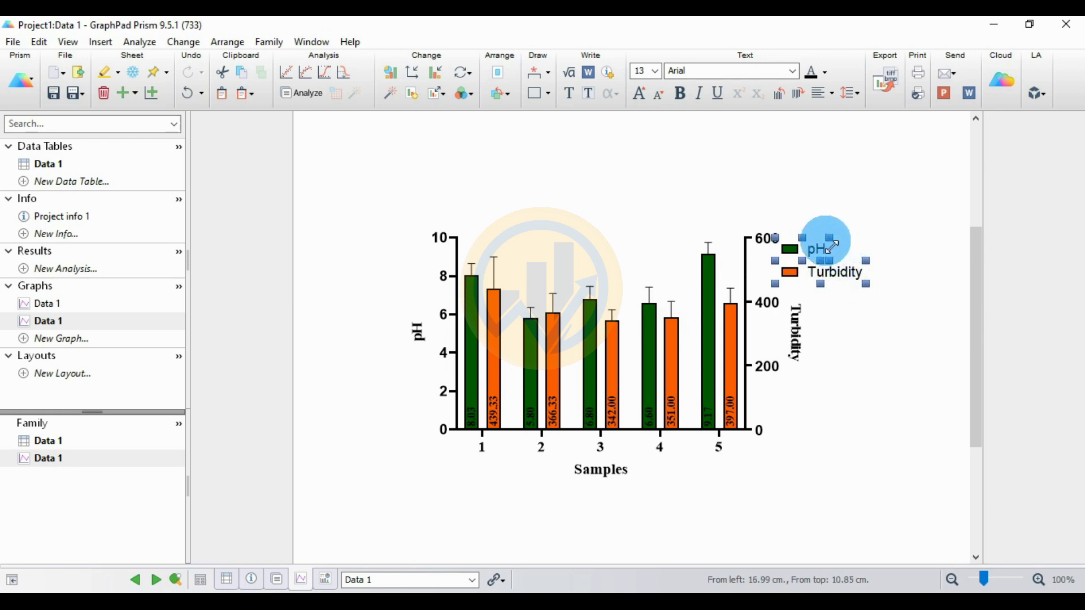
left_click_drag(827, 247, 613, 237)
left_click(791, 338)
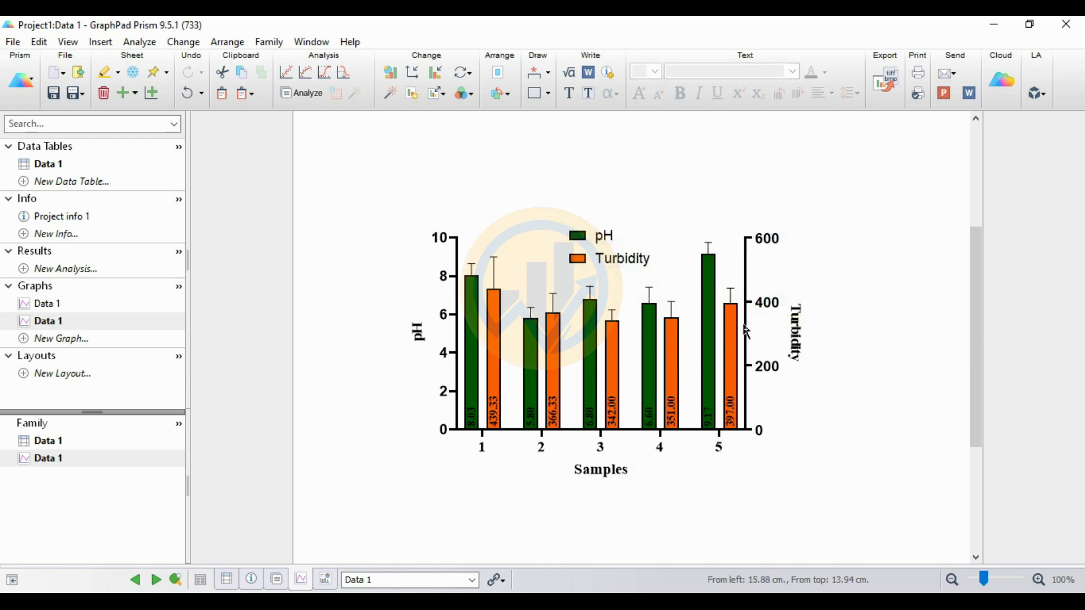
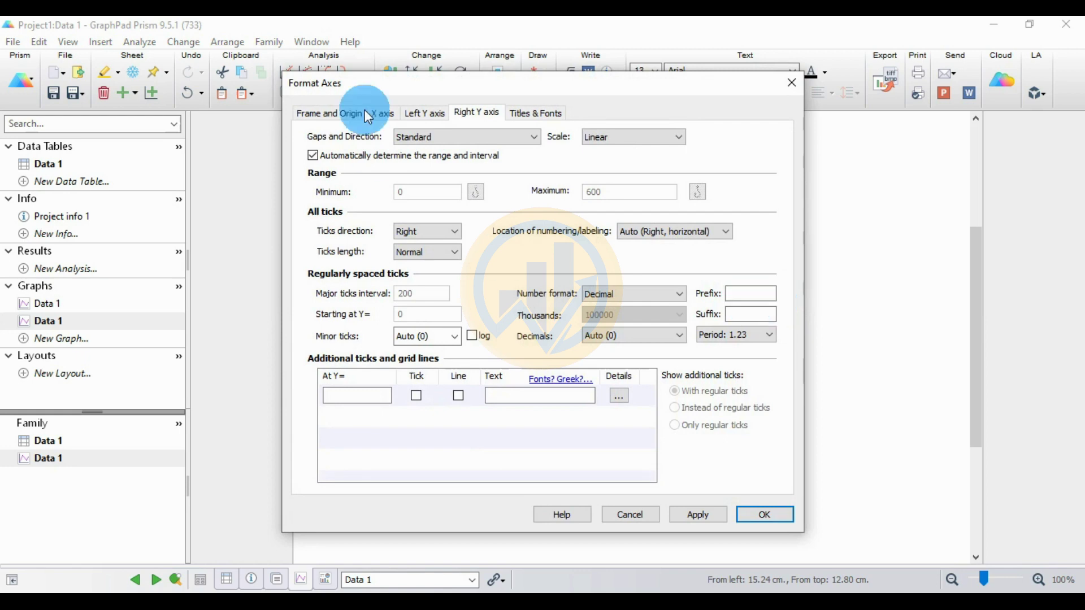
Turn off the automatic range of the right Y axis and try a minimum of 300 on the graph.
left_click_drag(444, 84, 202, 81)
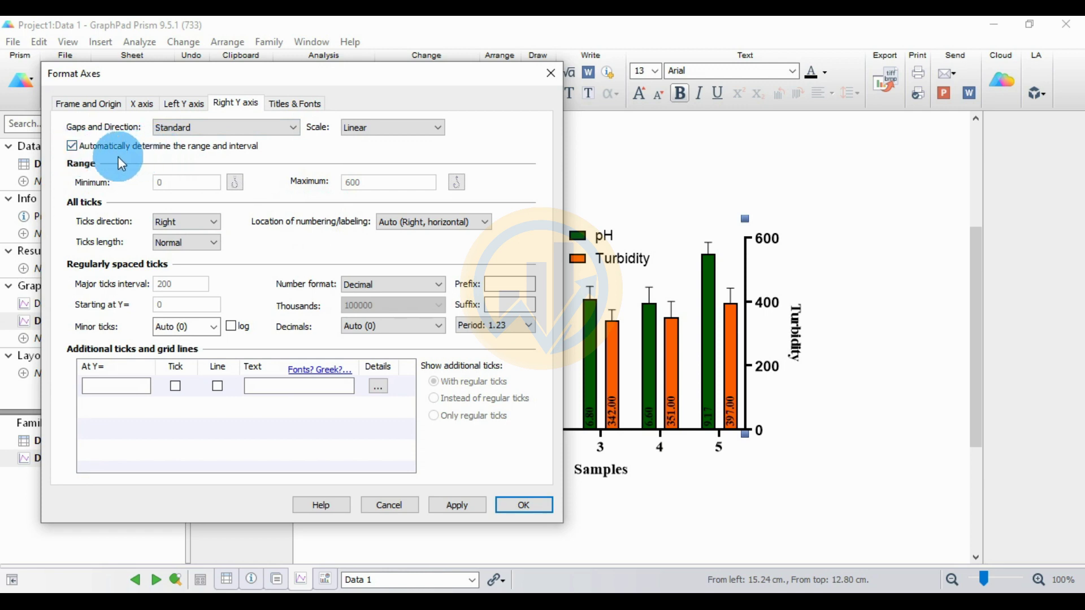
left_click(73, 147)
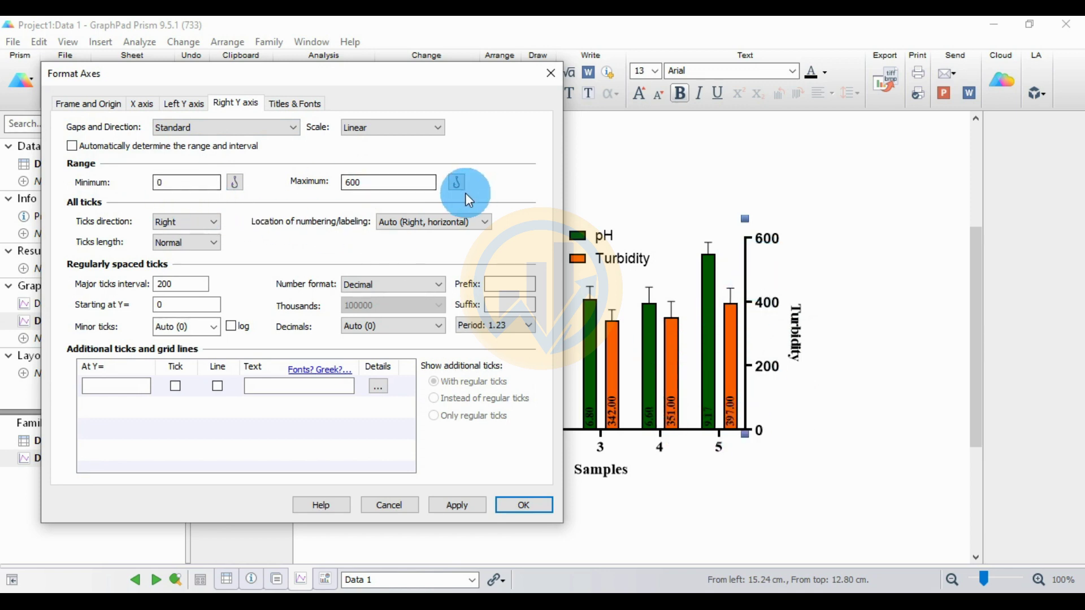
double_click(160, 182)
type("300")
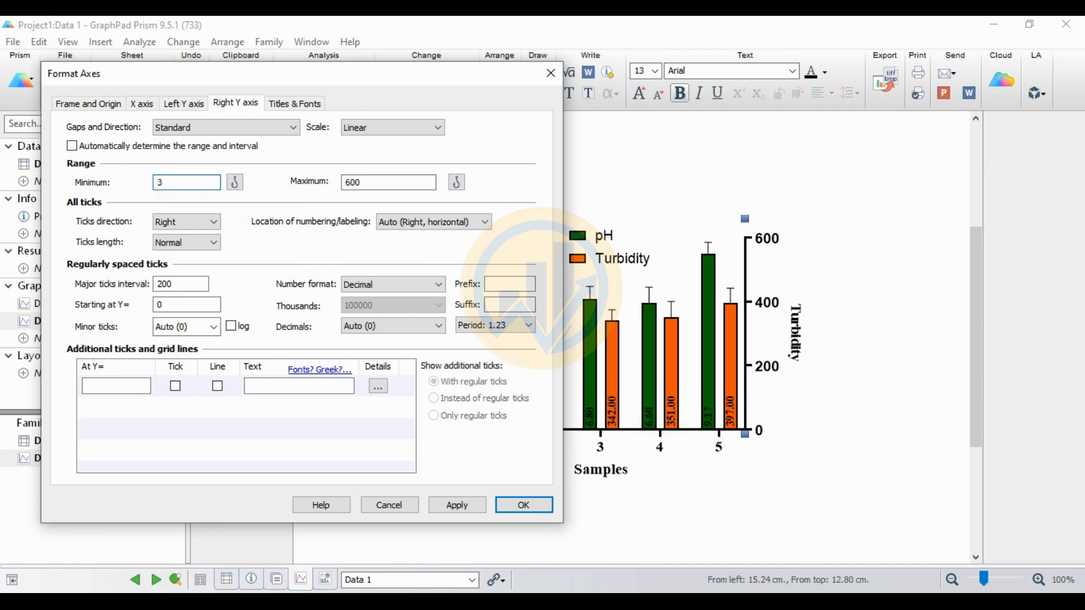
left_click(477, 506)
left_click_drag(448, 80, 285, 90)
left_click(801, 227)
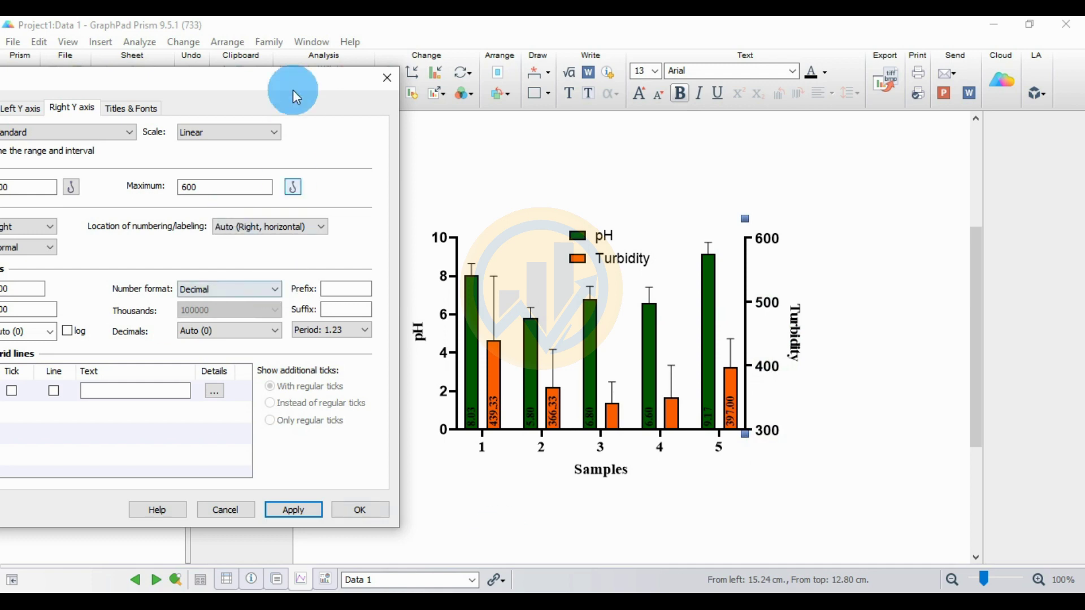
Set the minimum of the right Y axis range back to 0 and apply it.
left_click_drag(242, 84, 399, 81)
double_click(193, 185)
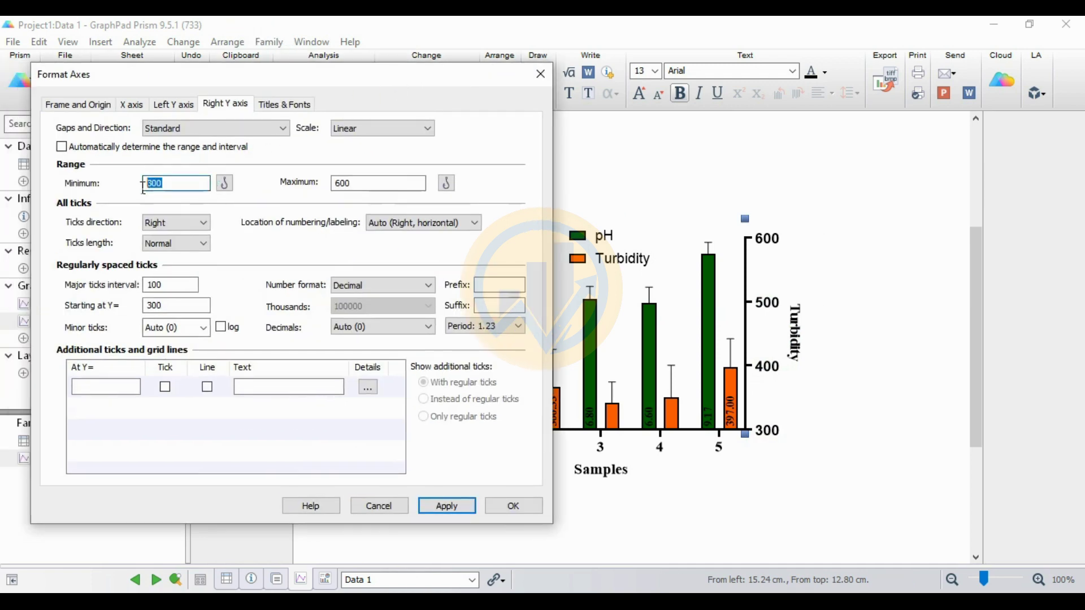
type("0")
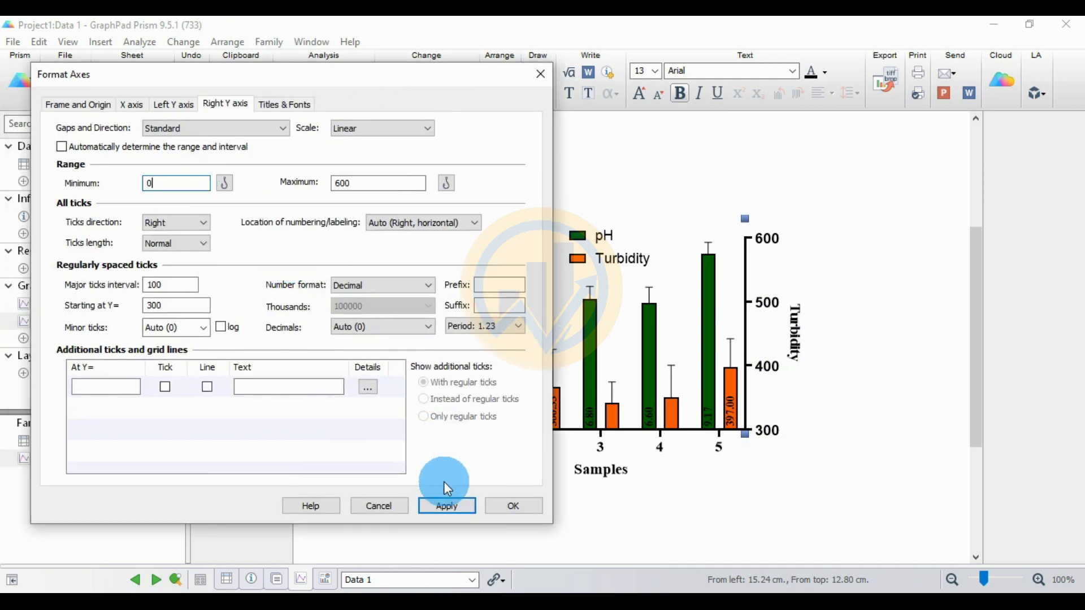
left_click(451, 506)
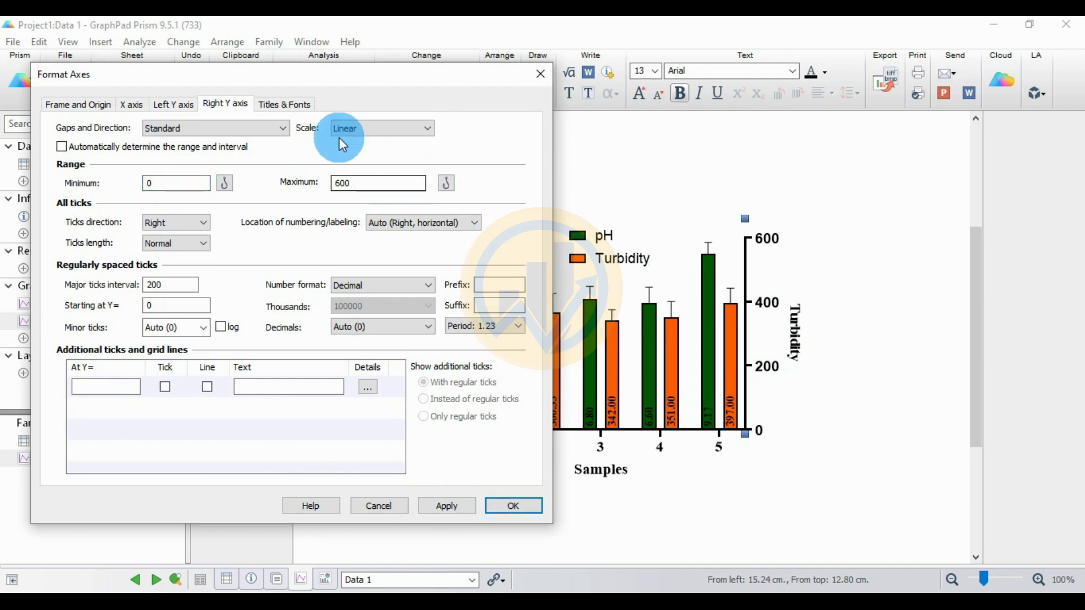
left_click_drag(367, 74, 347, 109)
left_click(753, 302)
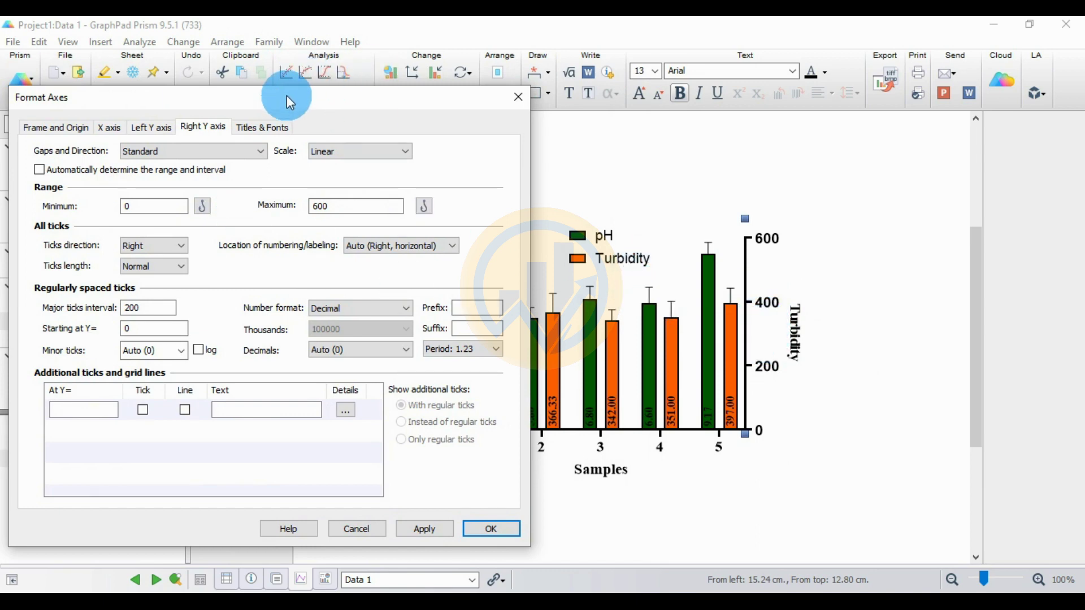
Turn off the automatic range of the left Y axis and try a minimum of 5 on the graph.
left_click_drag(315, 107, 809, 107)
left_click(653, 131)
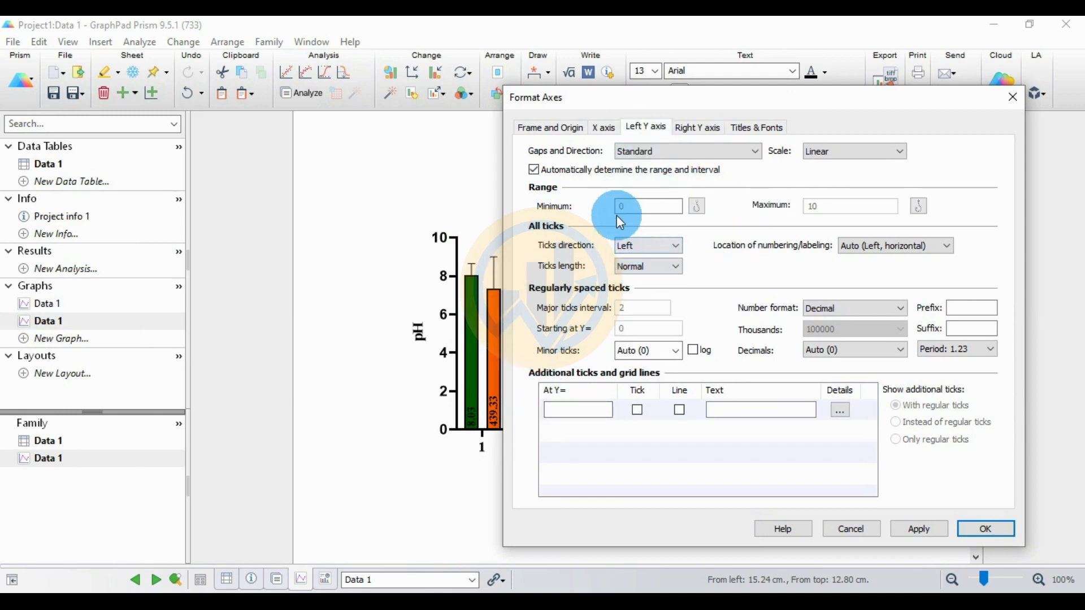
left_click(534, 168)
left_click(642, 206)
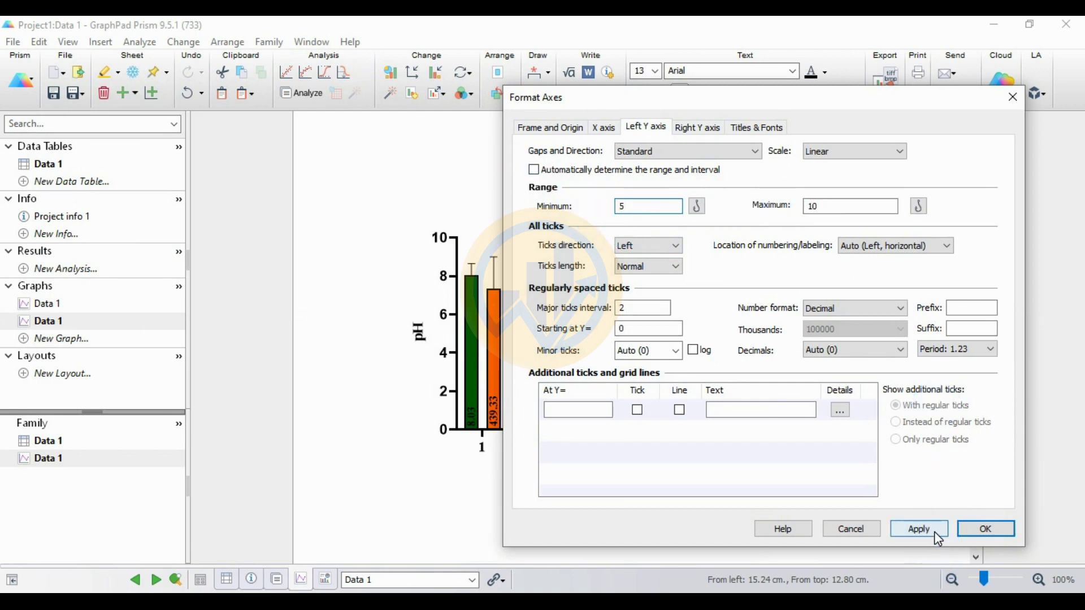
left_click(911, 527)
left_click_drag(797, 107, 782, 82)
Set the minimum of the left Y axis range back to 0 and accept the axis formatting.
left_click(613, 186)
double_click(613, 185)
type("0")
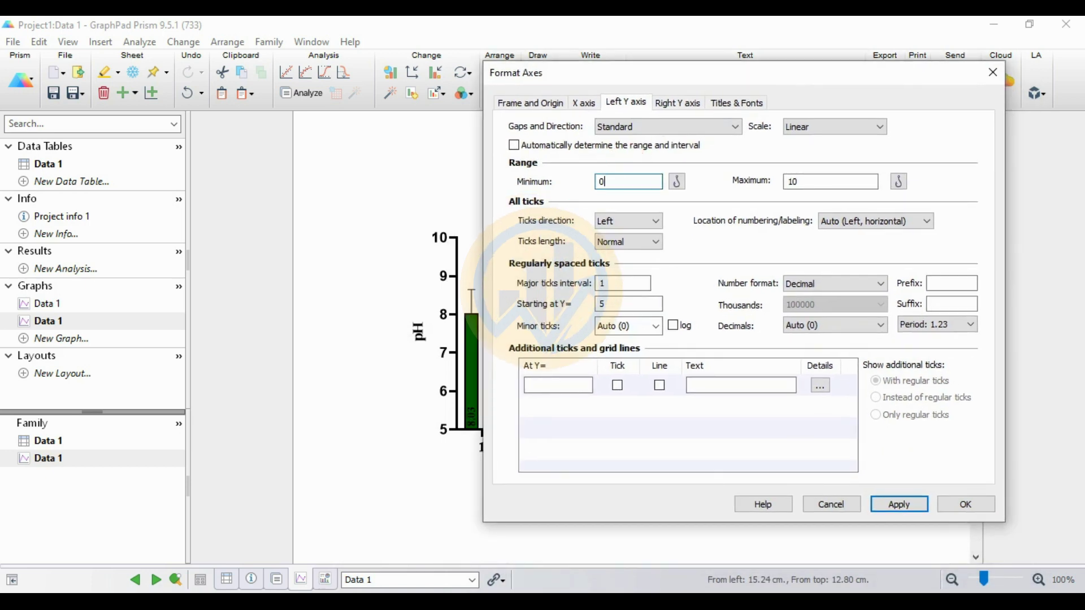
left_click(900, 503)
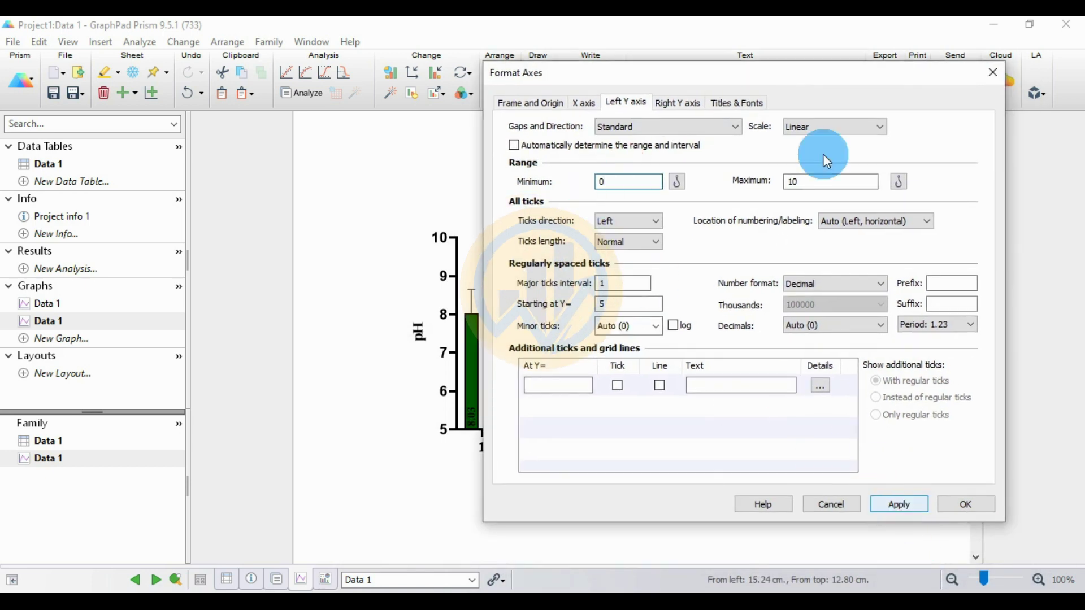
left_click_drag(798, 77, 435, 87)
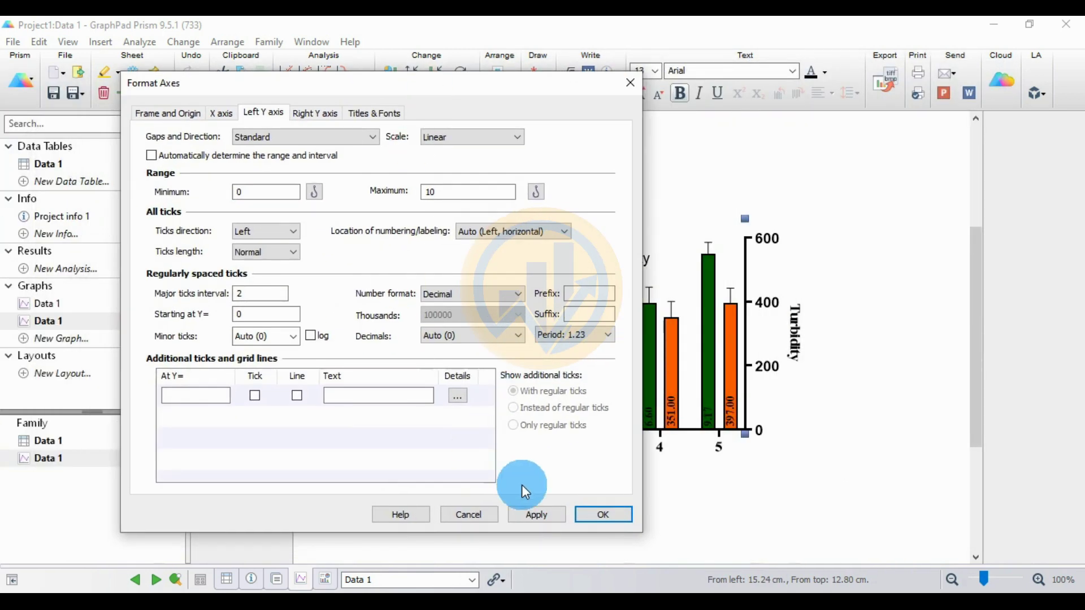
left_click(628, 516)
Set the right Y axis numbering to Times New Roman, size 14.
left_click(775, 312)
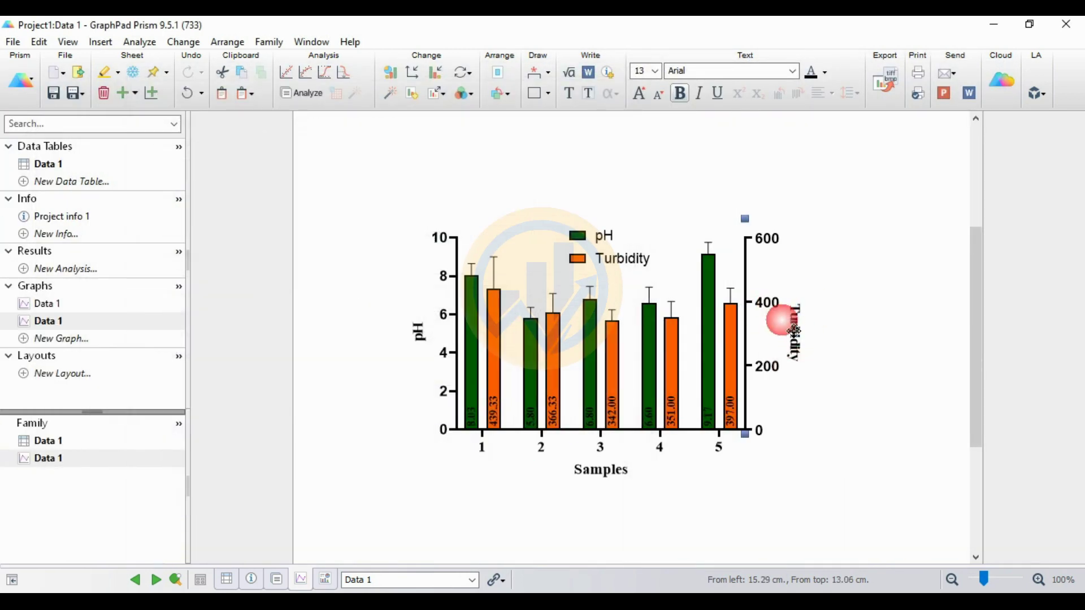
left_click(793, 70)
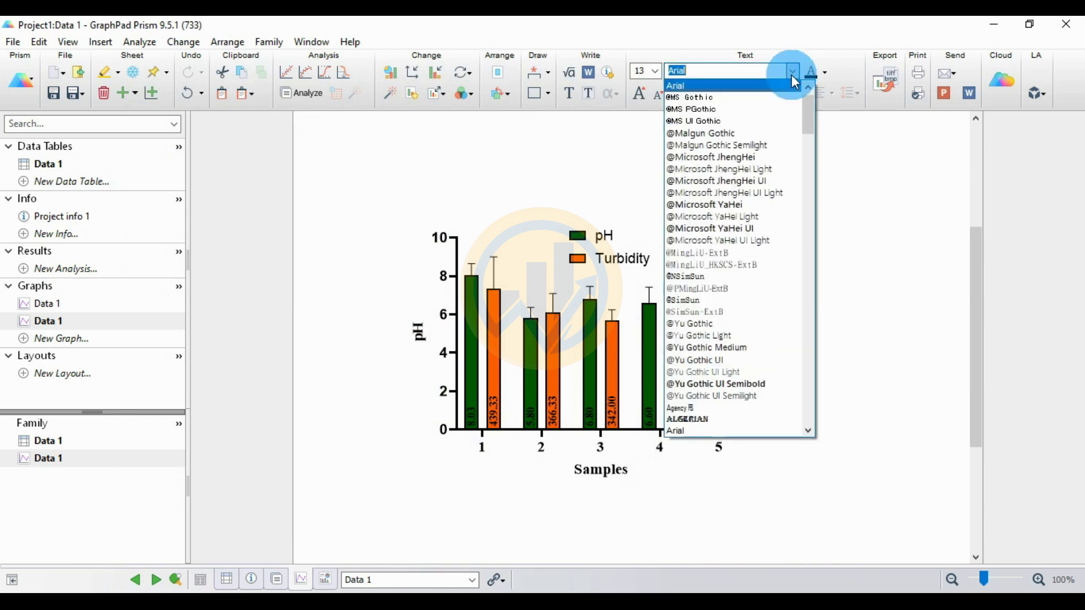
scroll(753, 87, "up", 1)
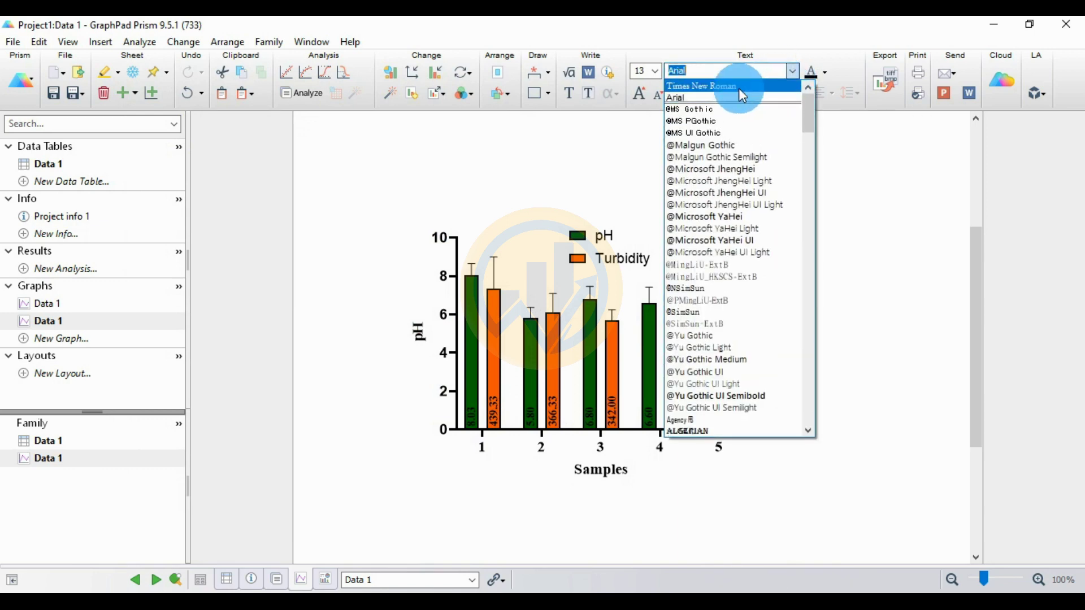
left_click(740, 91)
left_click(655, 71)
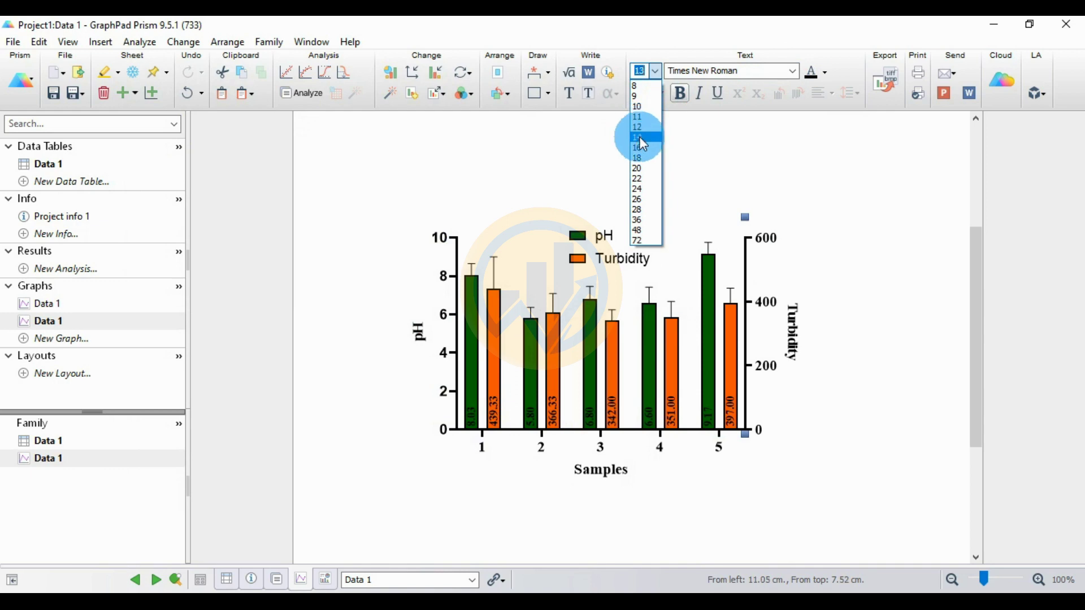
left_click(640, 138)
left_click(819, 284)
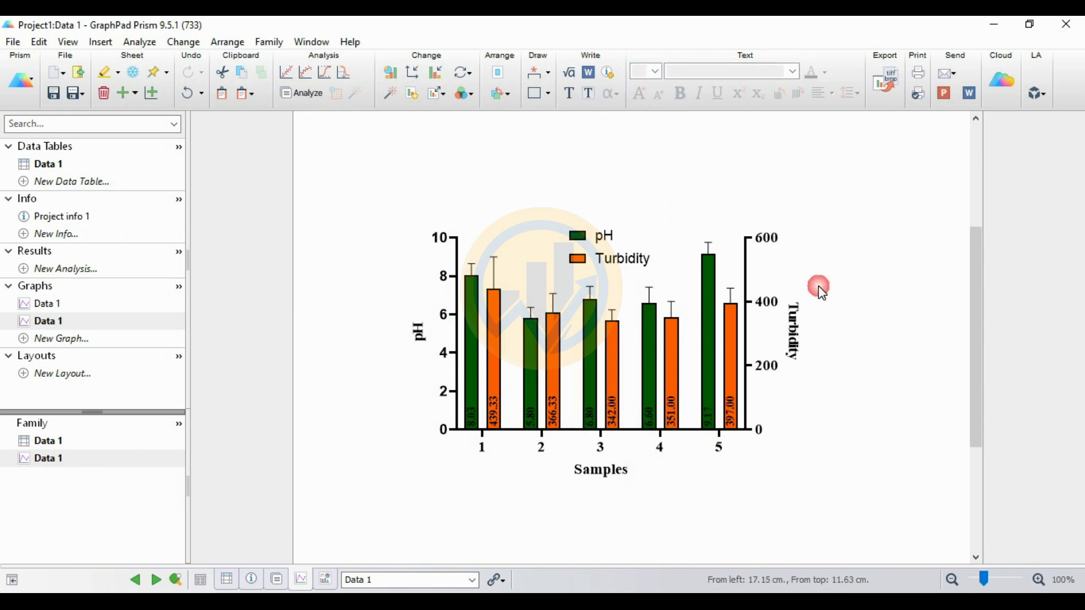
Change the left Y axis numbering to Times New Roman at size 14.
left_click(455, 288)
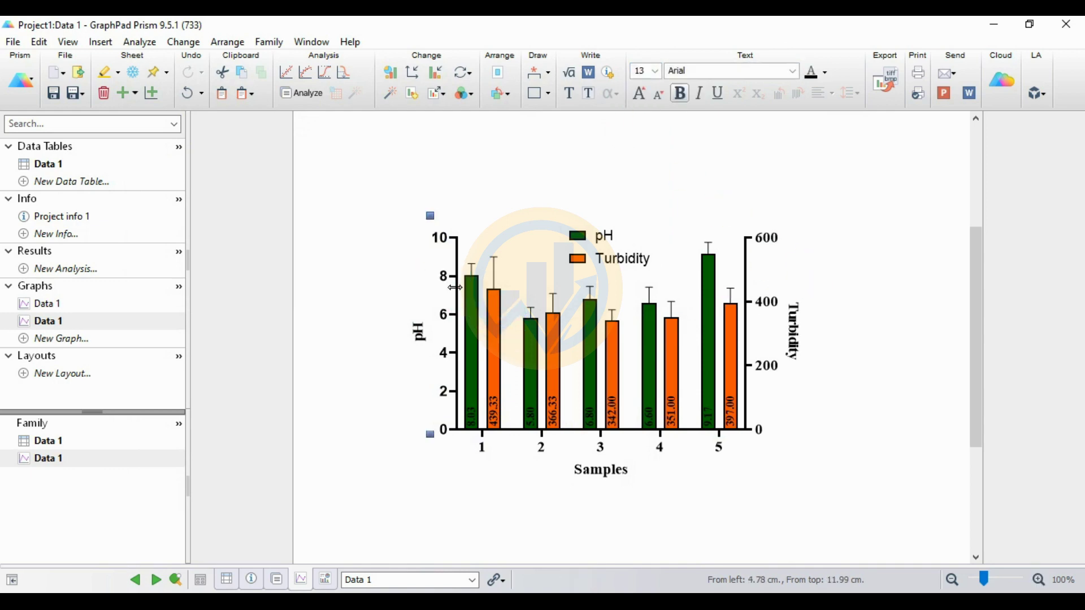
left_click(796, 72)
left_click(747, 88)
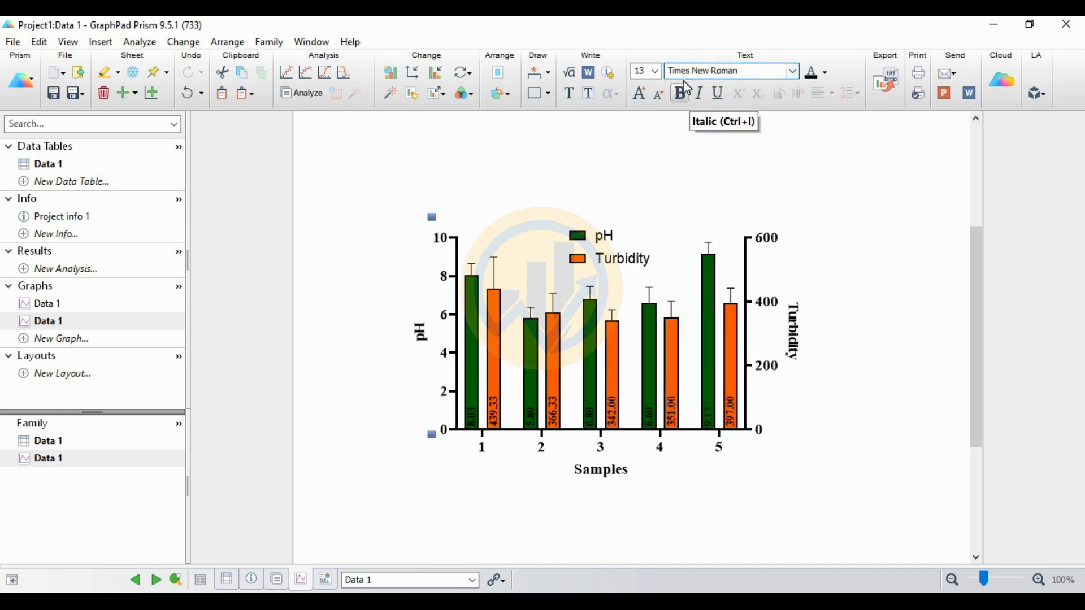
left_click(655, 72)
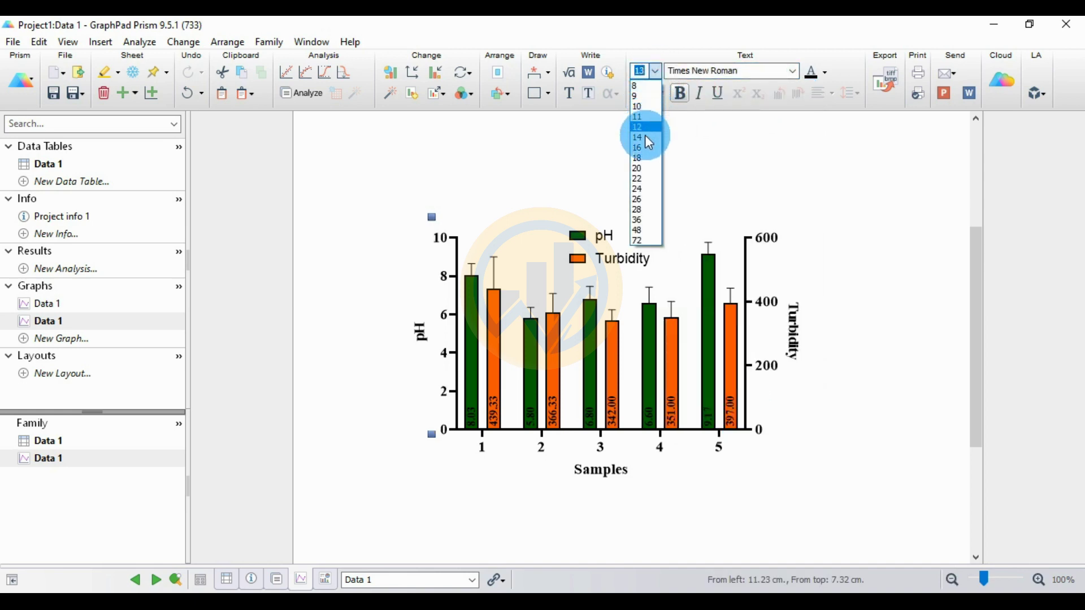
left_click(683, 237)
Format the Turbidity legend text in Times New Roman, size 14.
left_click(636, 260)
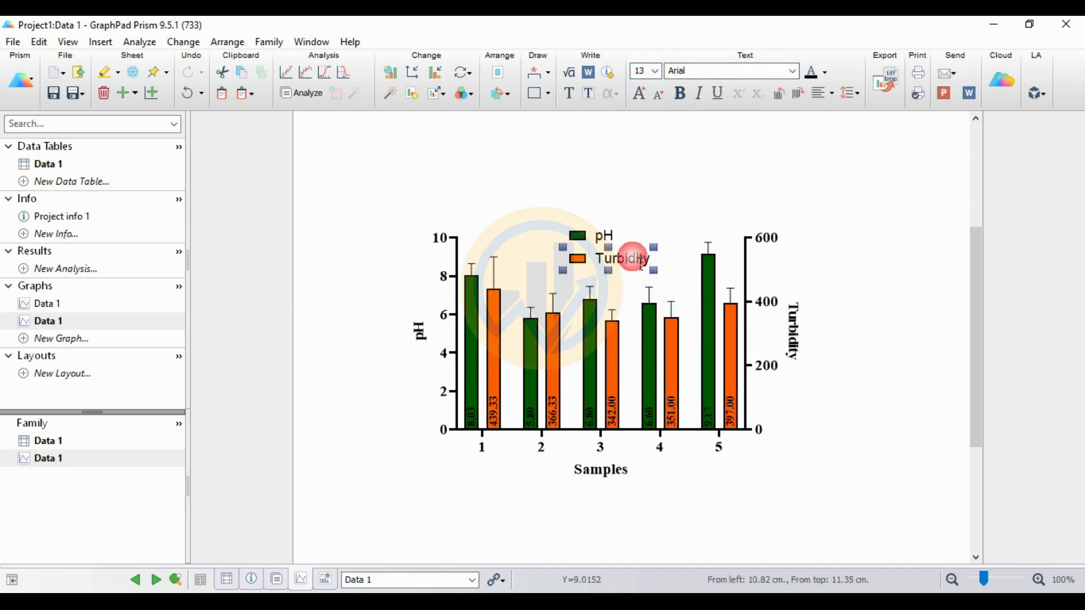
left_click(794, 71)
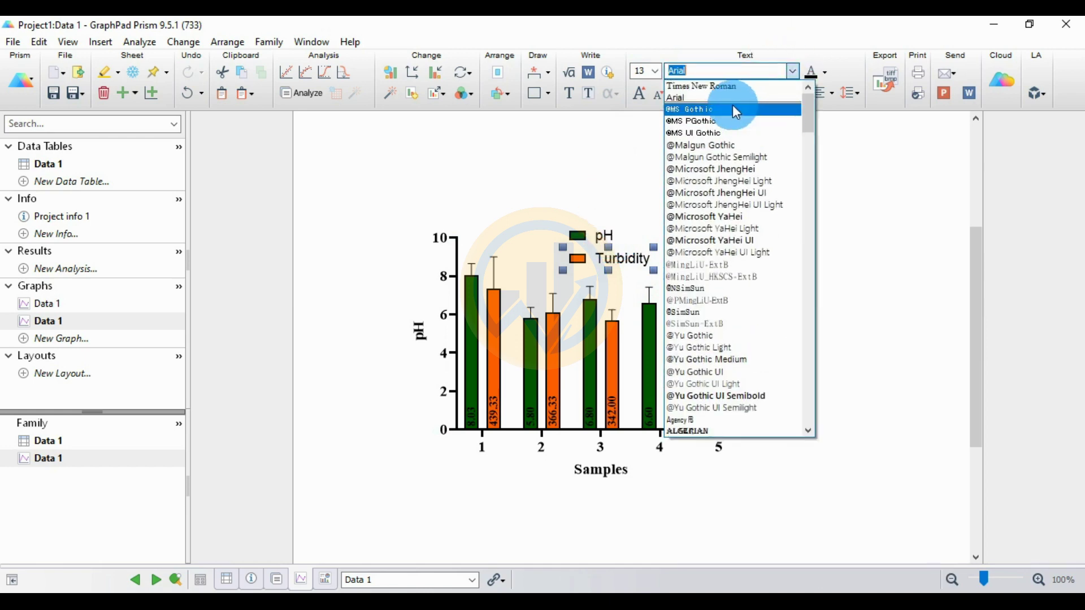
left_click(729, 86)
left_click(656, 71)
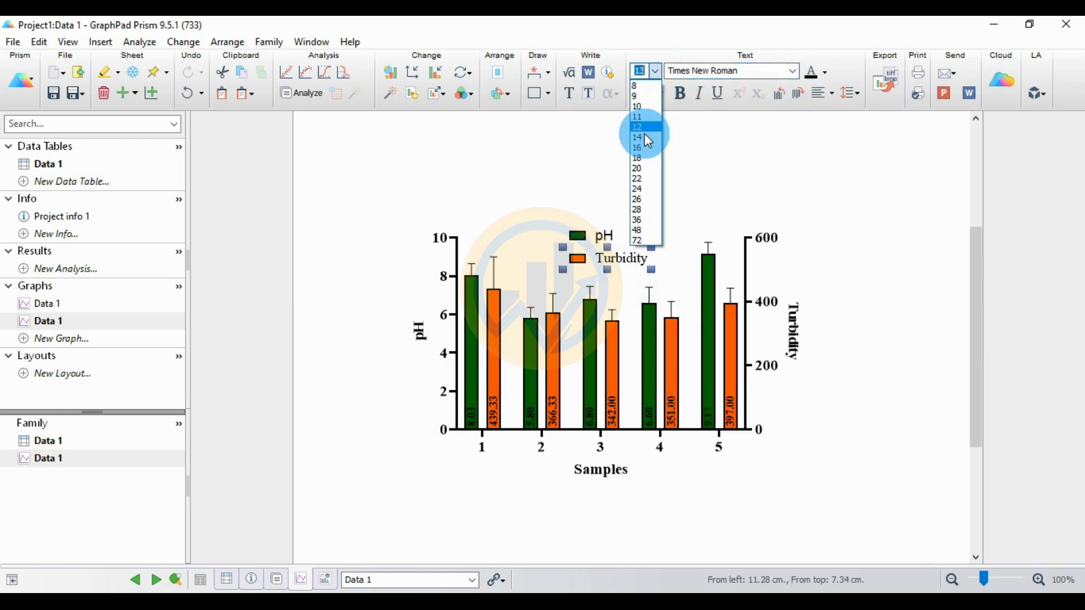
left_click(648, 140)
Format the pH legend text in Times New Roman, size 14, and deselect it.
left_click(603, 233)
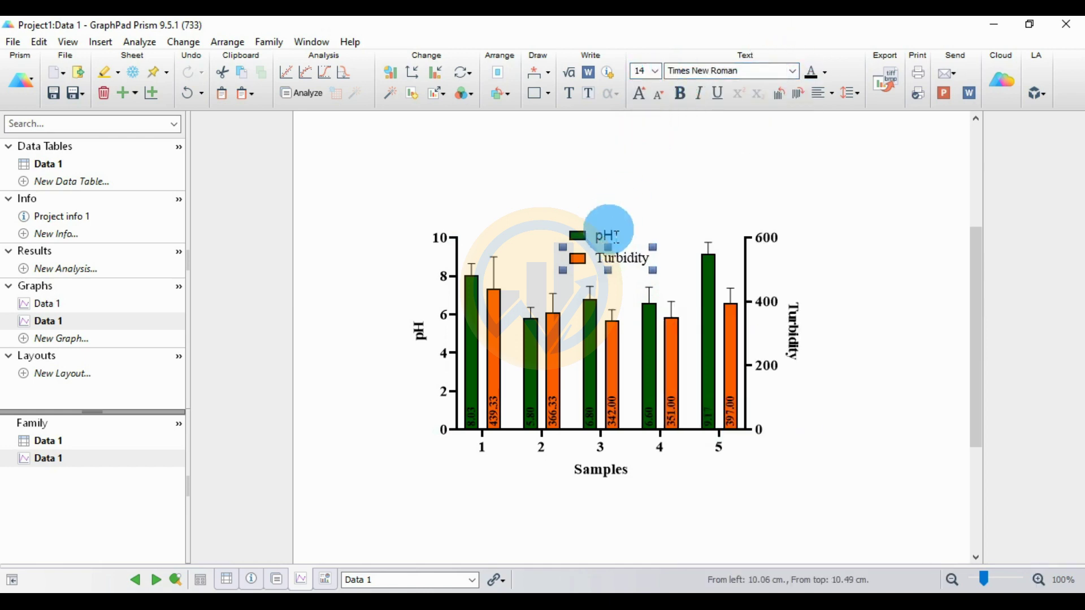
left_click(799, 74)
left_click(710, 87)
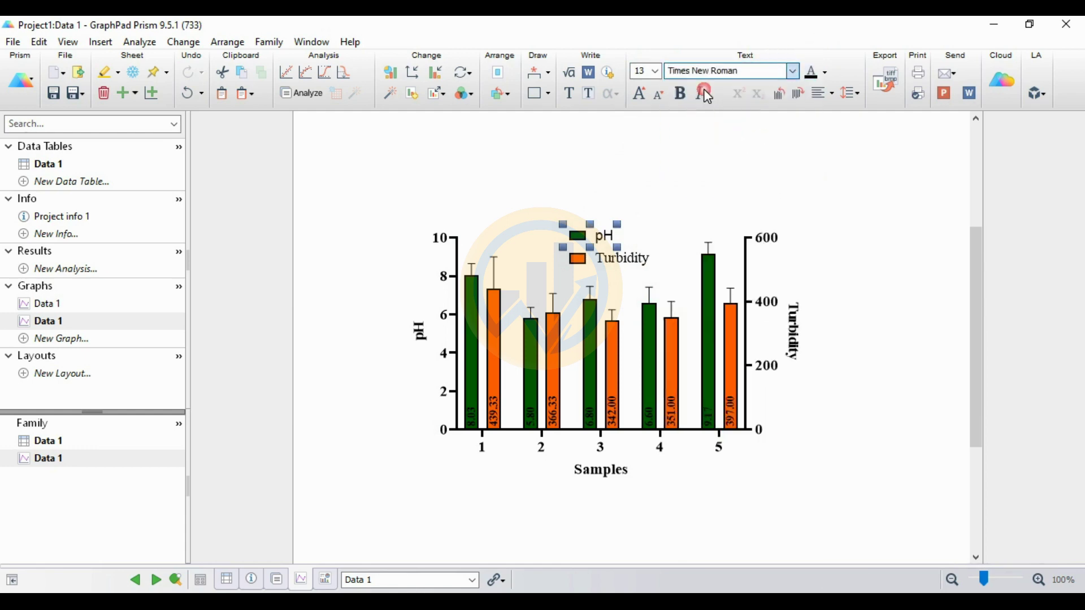
left_click(654, 72)
left_click(644, 140)
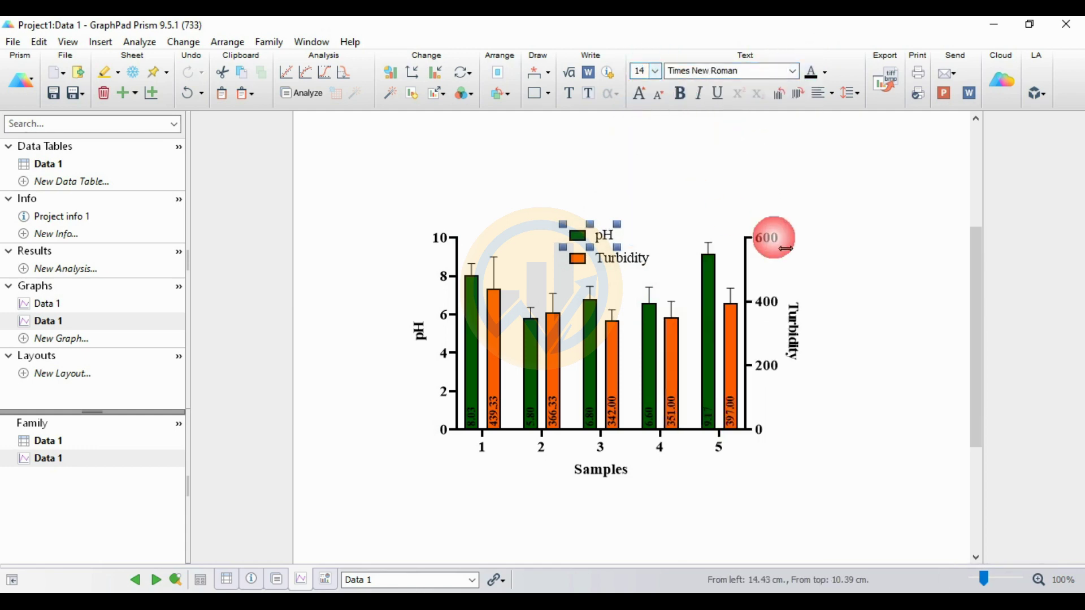
left_click(731, 218)
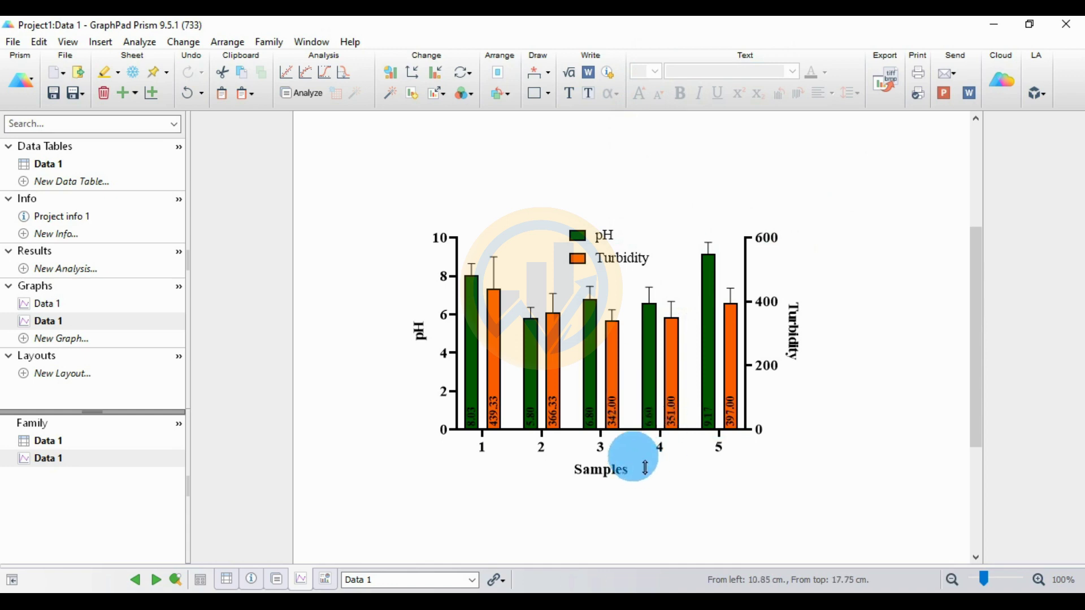